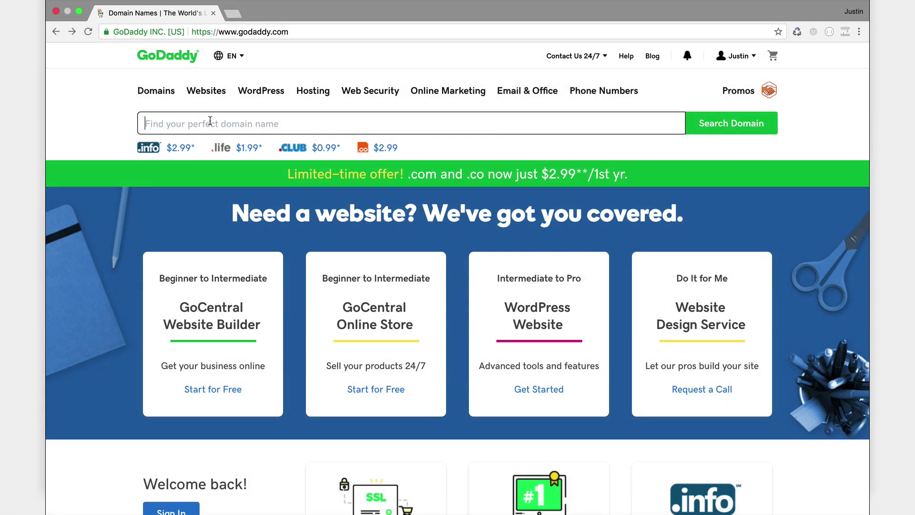
Search GoDaddy for webuyhomesinstantly.com to see if it can be registered.
type("webuyhomesinstantly.com")
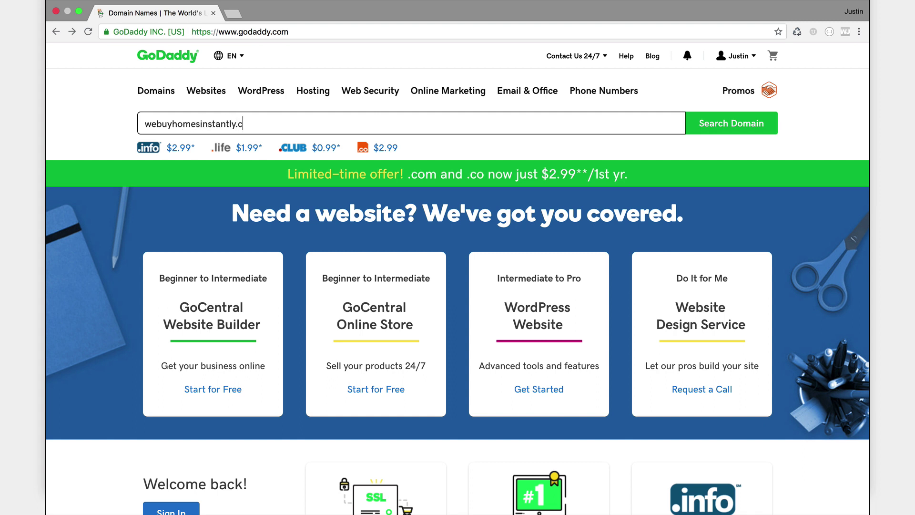
left_click(728, 124)
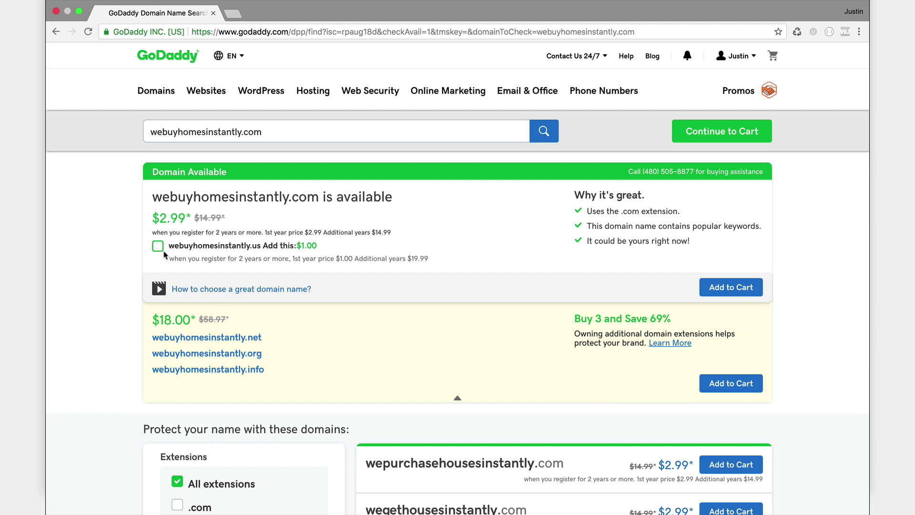
Add webuyhomesinstantly.com to the cart and continue to checkout with the default domain options.
left_click(719, 288)
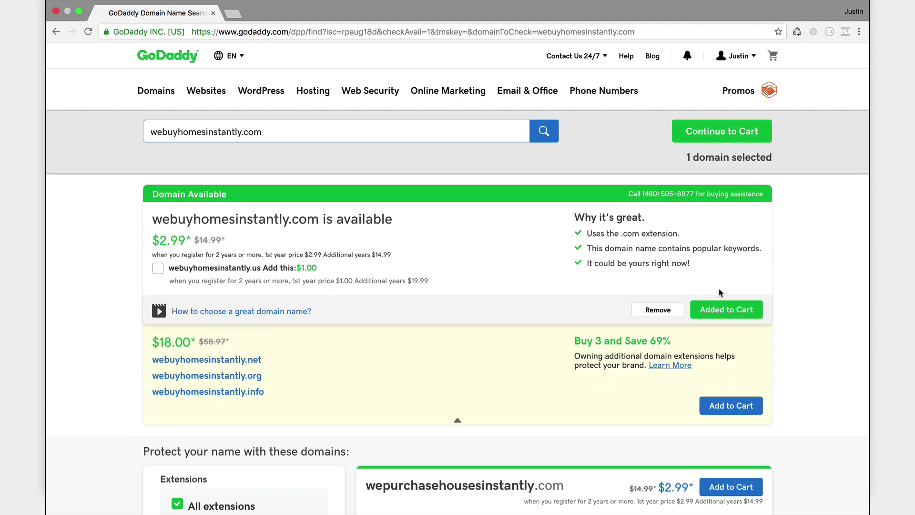
left_click(752, 136)
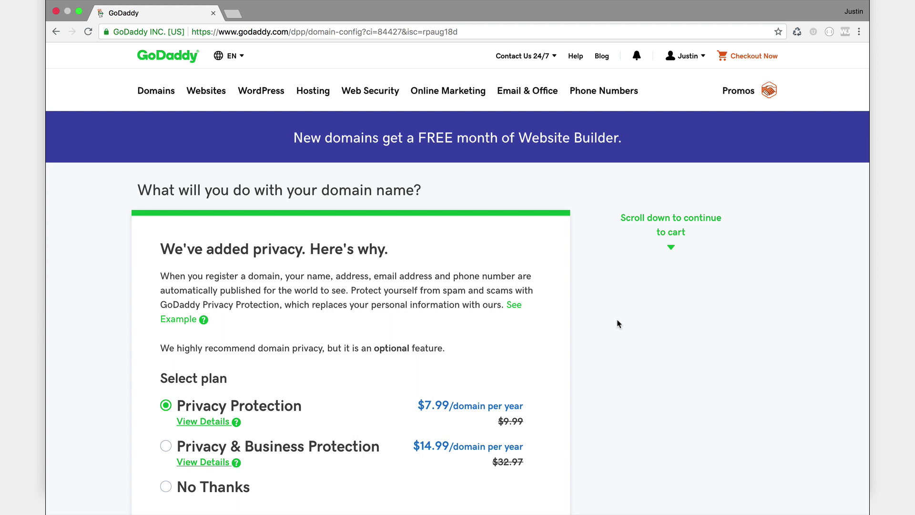
scroll(618, 323, "down", 3)
scroll(617, 324, "down", 5)
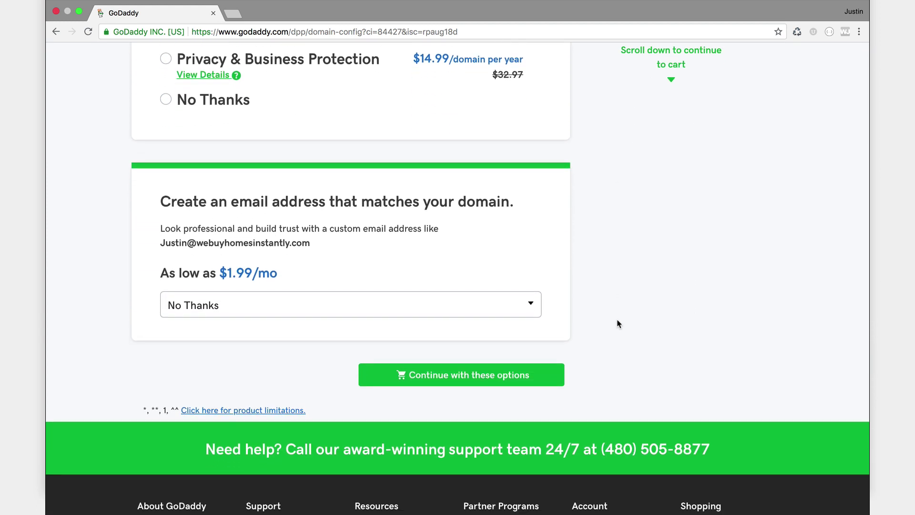
left_click(482, 377)
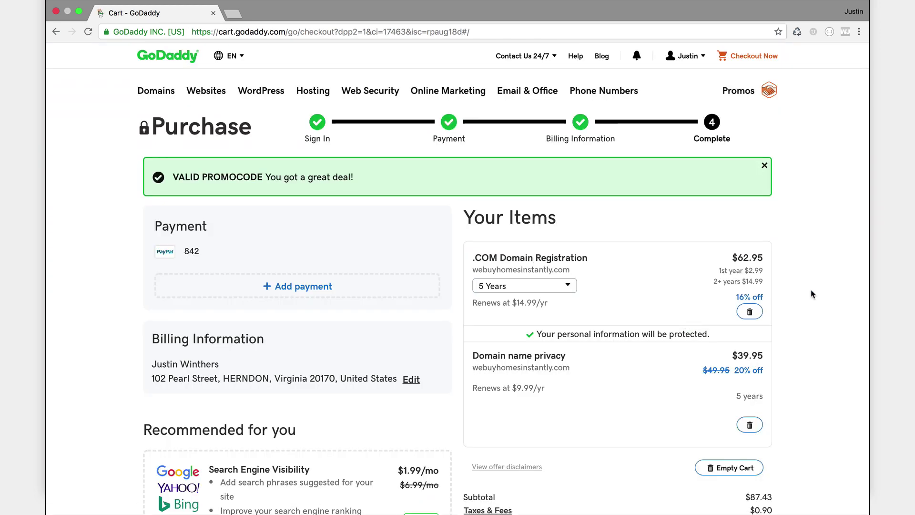
Change the registration length to 1 year and remove domain name privacy from the order.
scroll(838, 325, "down", 2)
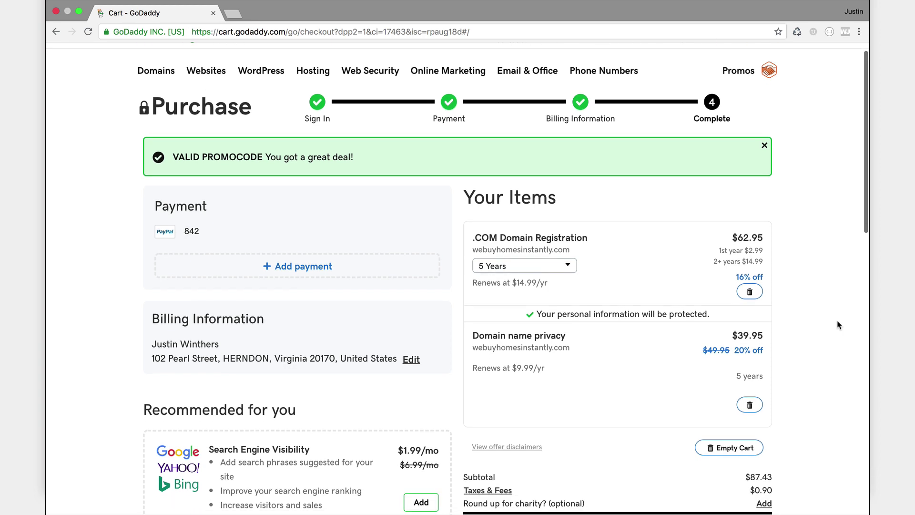
scroll(839, 325, "down", 3)
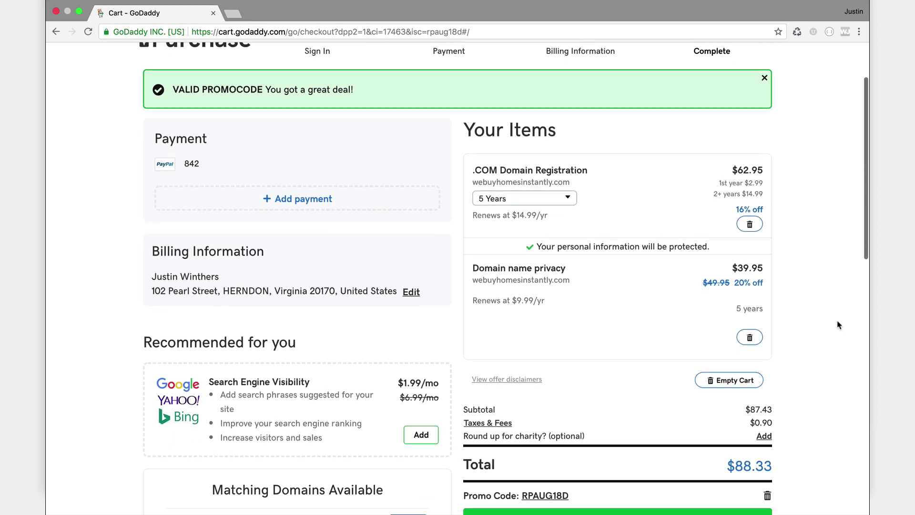
scroll(838, 325, "down", 3)
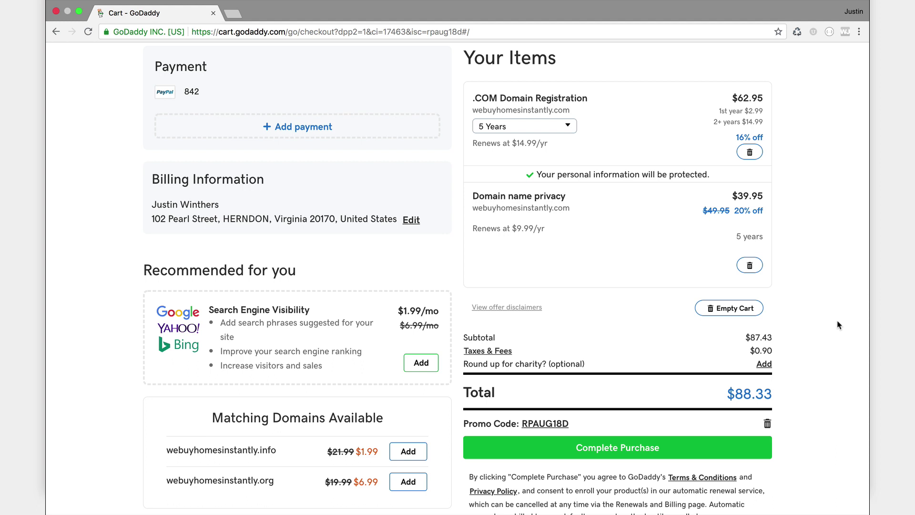
scroll(838, 325, "up", 2)
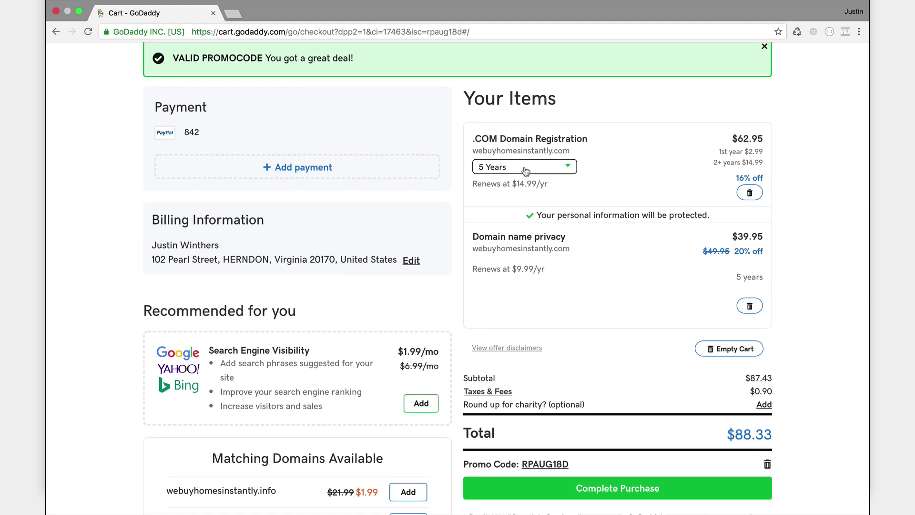
left_click(526, 167)
left_click(507, 185)
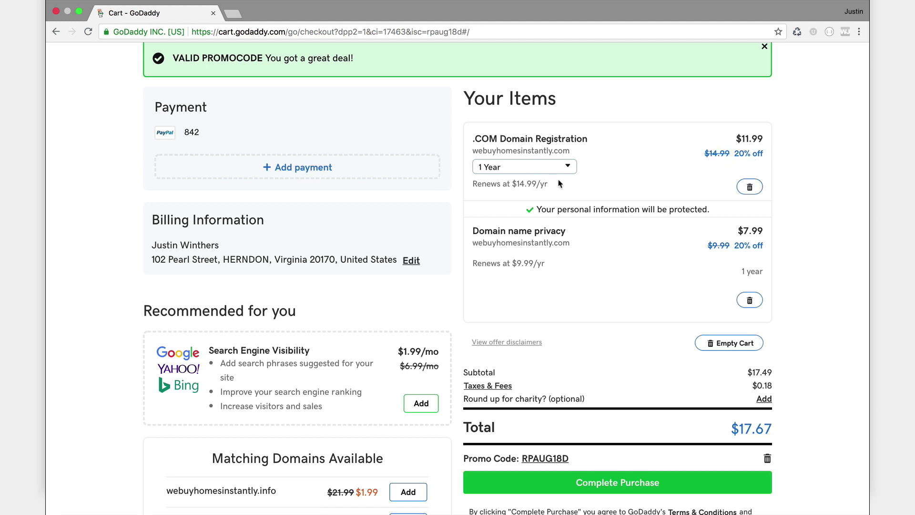
left_click(750, 301)
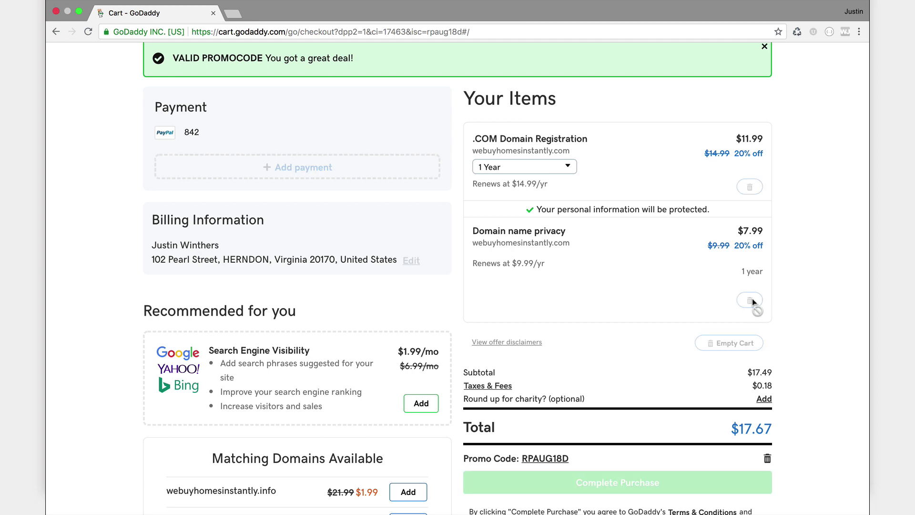
Complete the $10.67 purchase.
scroll(815, 308, "down", 3)
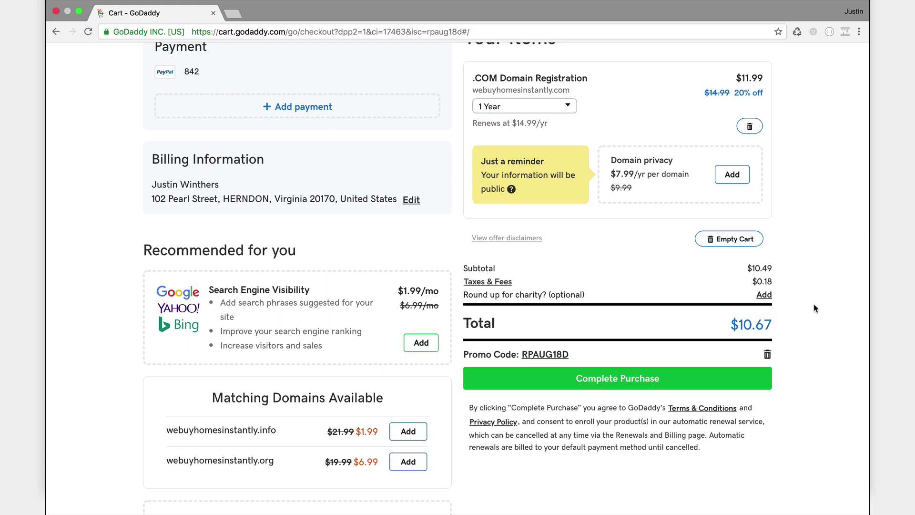
scroll(815, 308, "down", 1)
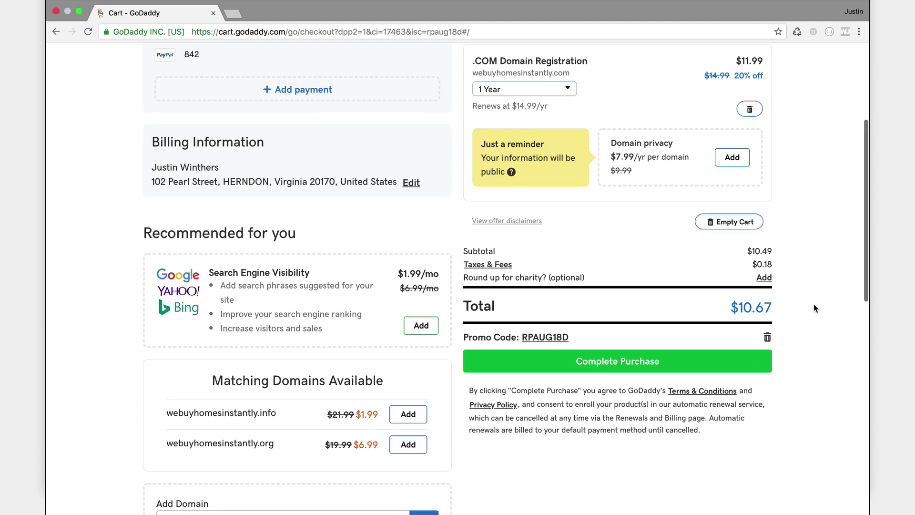
left_click(625, 362)
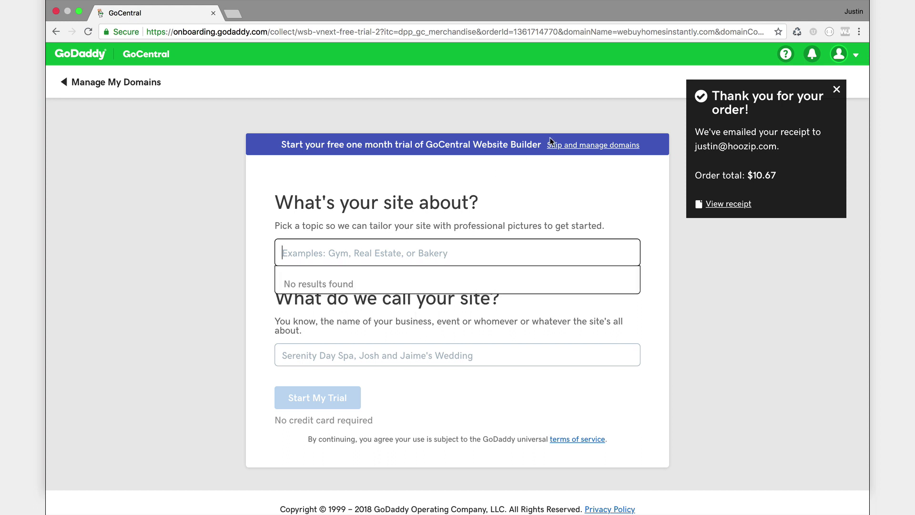
Skip the website builder offer and show all domains in My Domains.
left_click(565, 148)
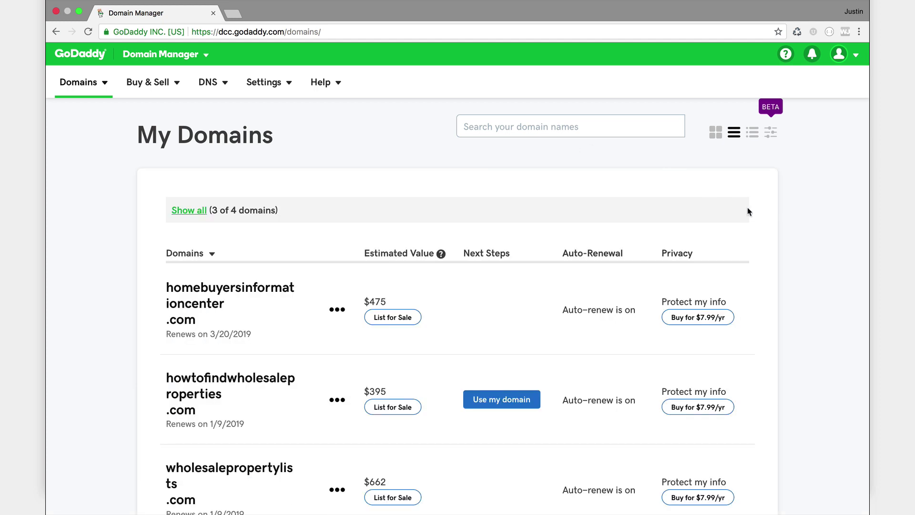
scroll(835, 308, "down", 5)
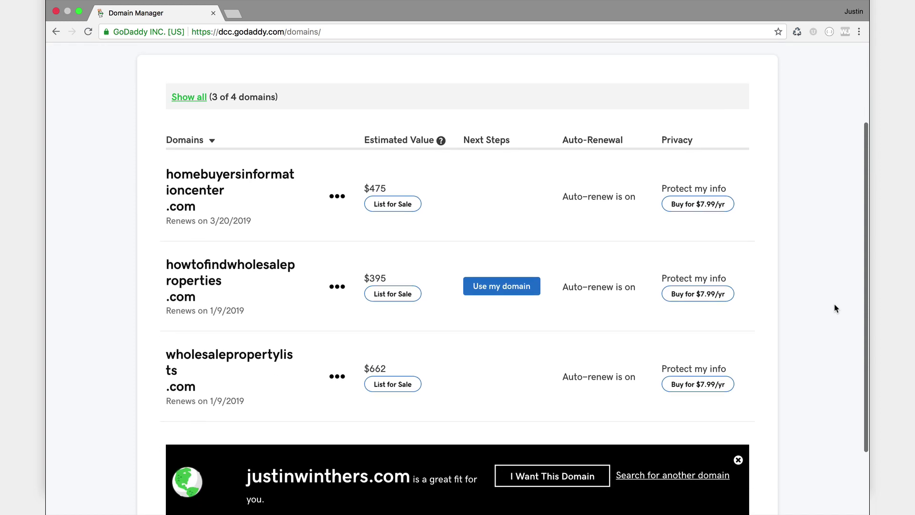
scroll(835, 309, "down", 1)
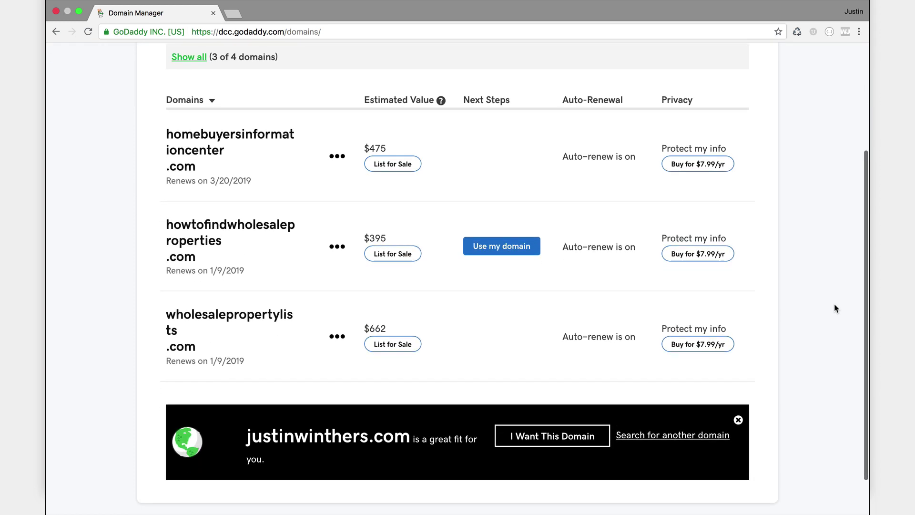
scroll(835, 308, "down", 2)
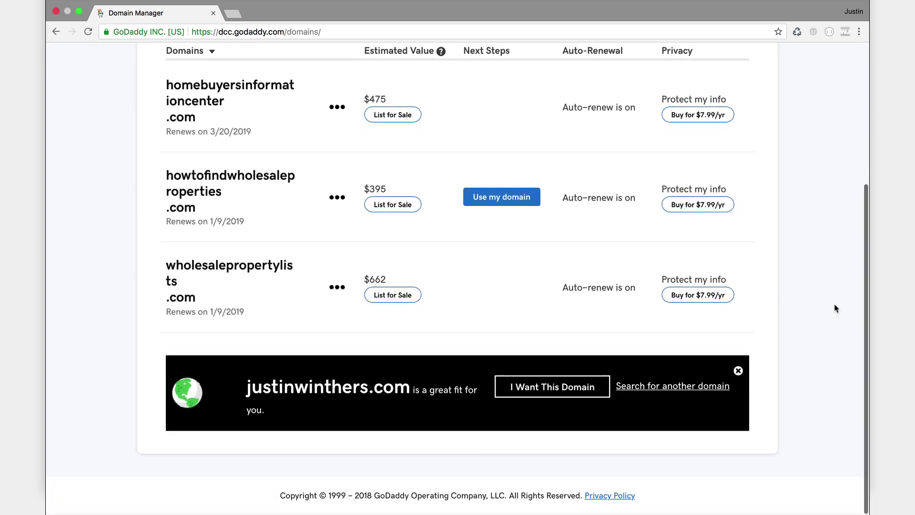
scroll(835, 309, "up", 4)
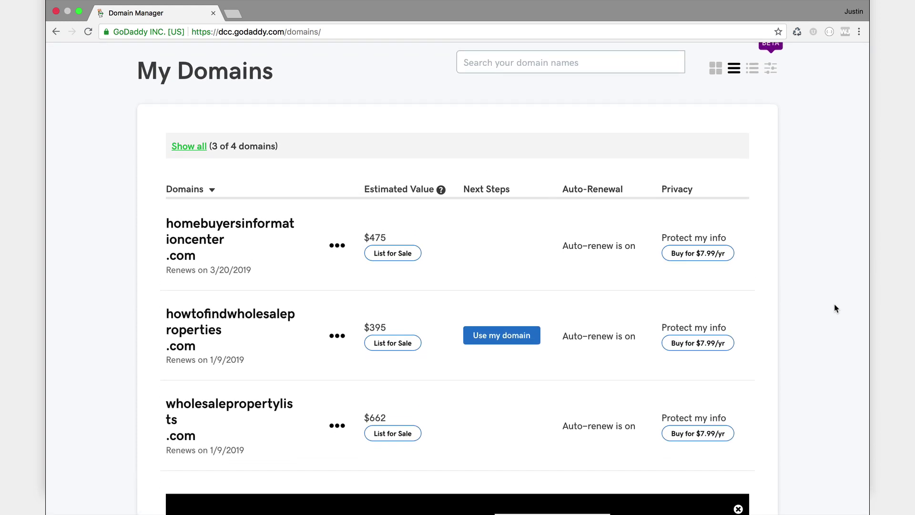
left_click(189, 149)
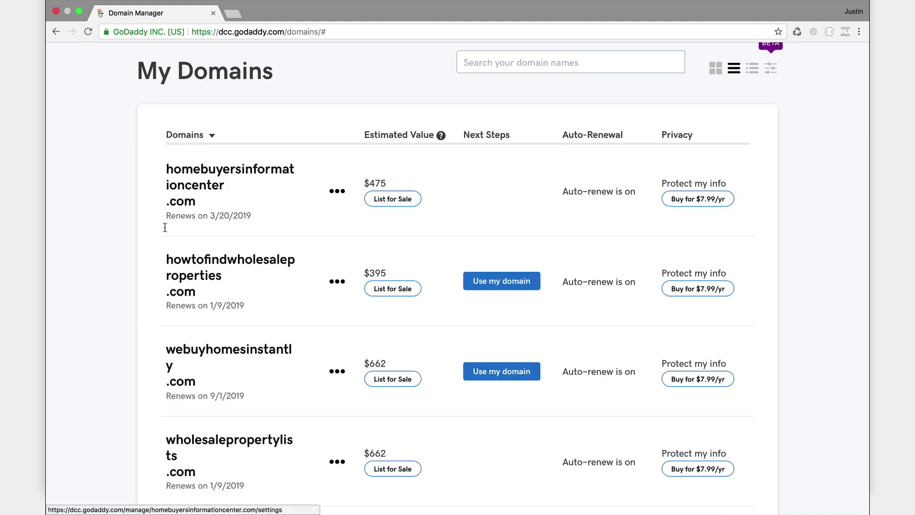
Open the ••• options menu on the webuyhomesinstantly.com row.
scroll(141, 275, "down", 1)
scroll(142, 275, "down", 2)
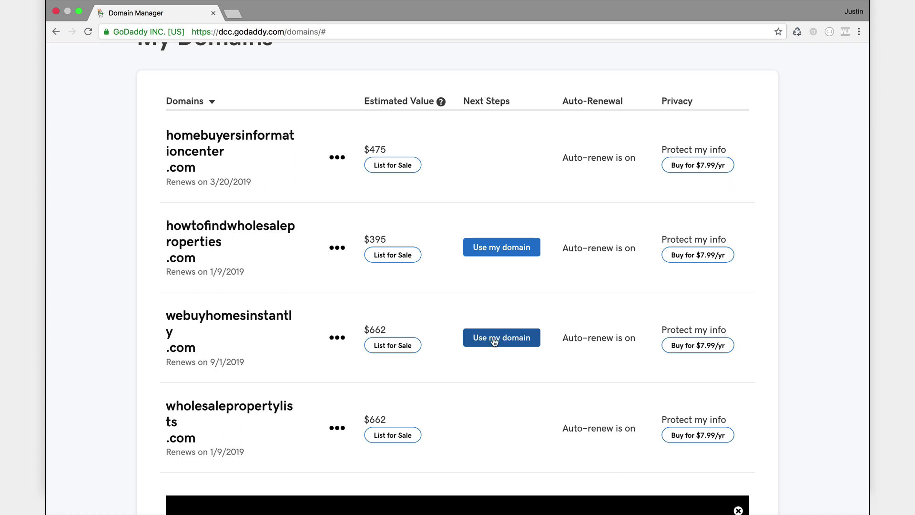
scroll(495, 342, "up", 1)
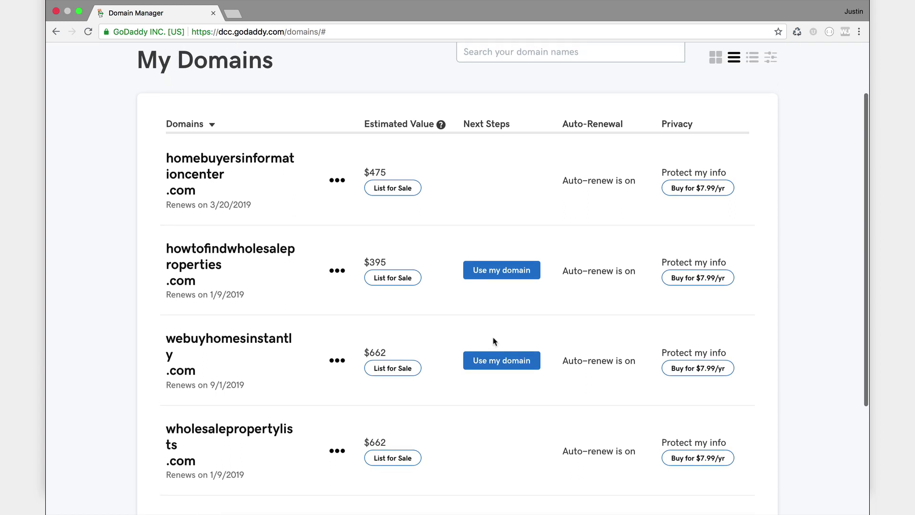
scroll(494, 341, "down", 1)
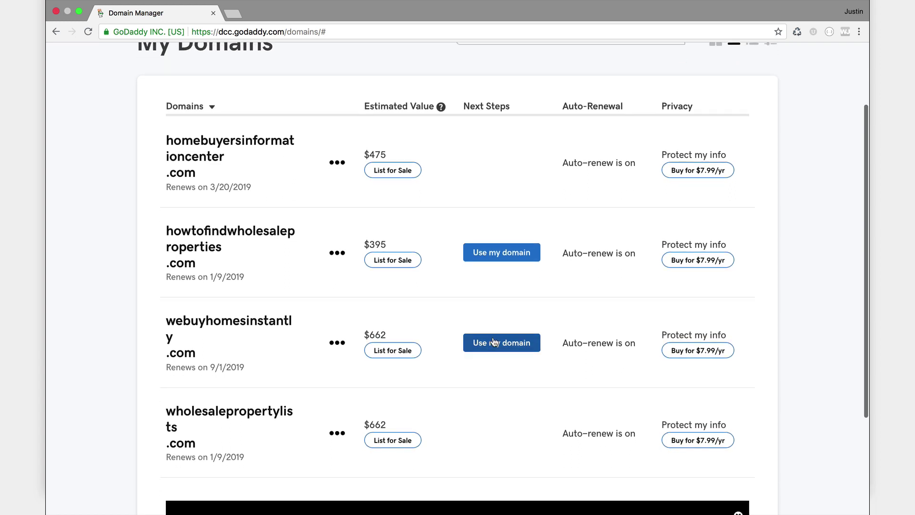
left_click(338, 343)
Choose Domain settings for webuyhomesinstantly.com and scroll down the page.
left_click(368, 374)
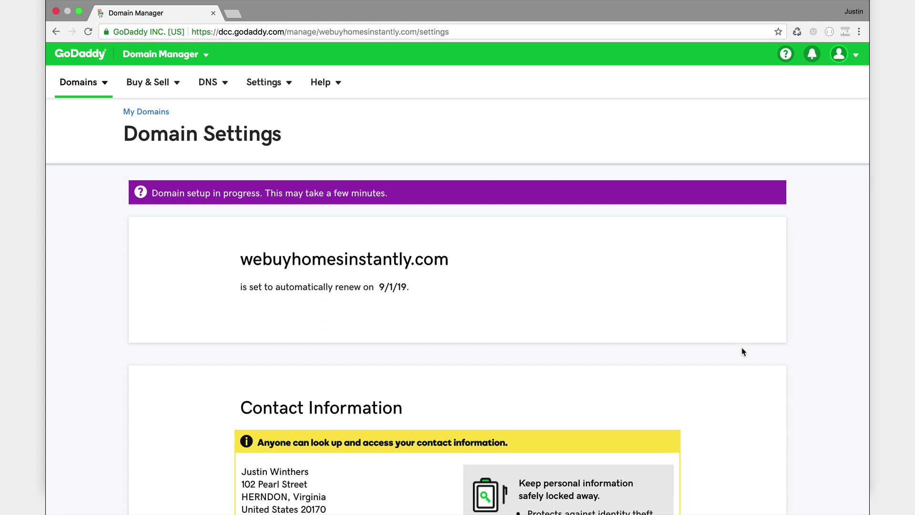
scroll(743, 352, "down", 1)
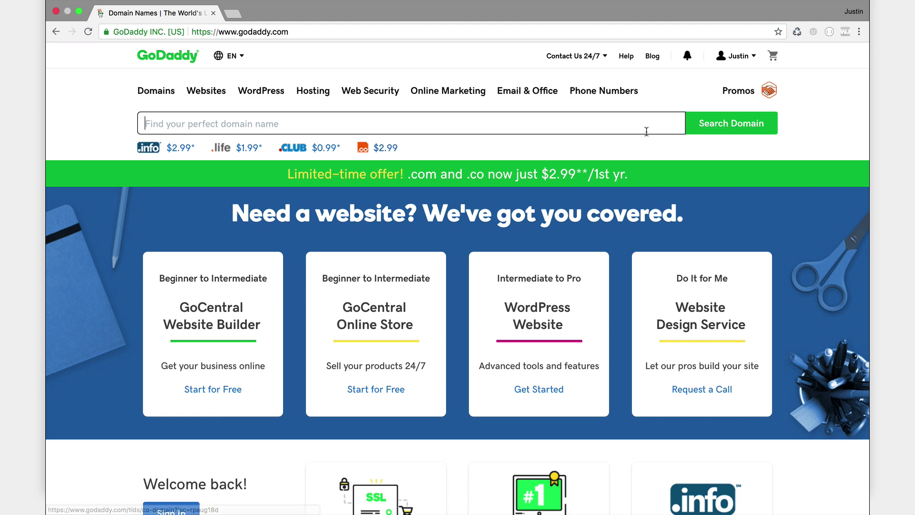
Go to Manage Domains from the account menu and choose Manage DNS for webuyhomesinstantly.com.
left_click(755, 57)
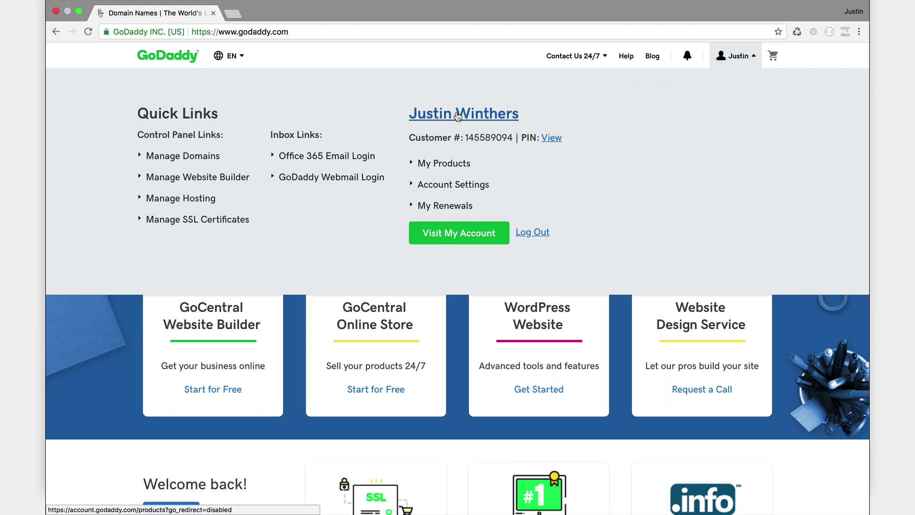
left_click(171, 159)
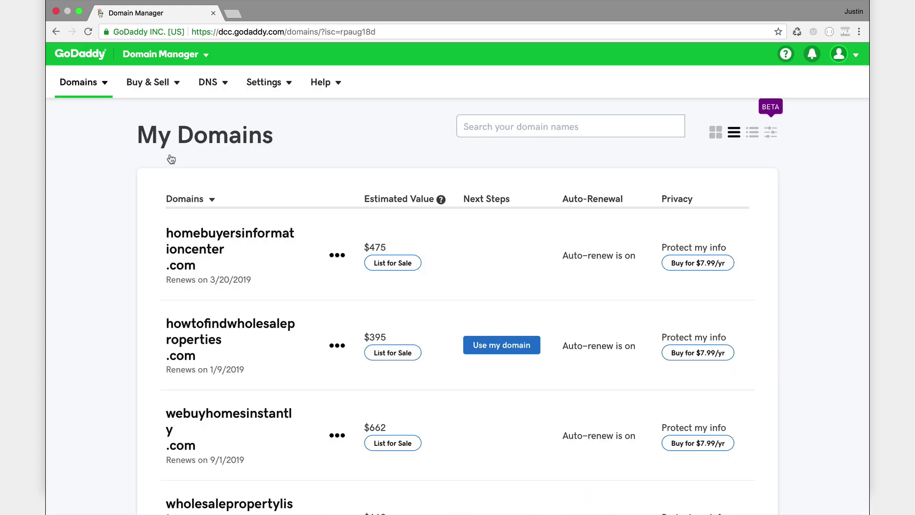
scroll(252, 272, "down", 2)
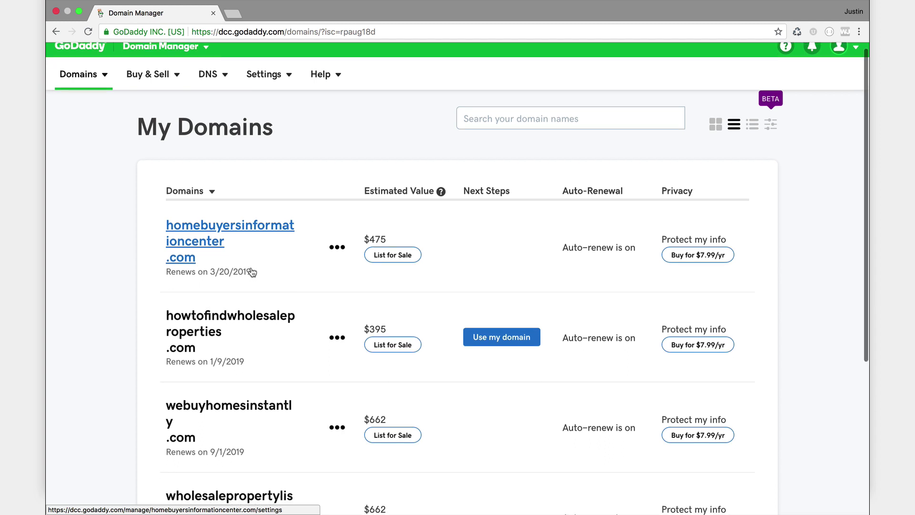
scroll(253, 271, "down", 4)
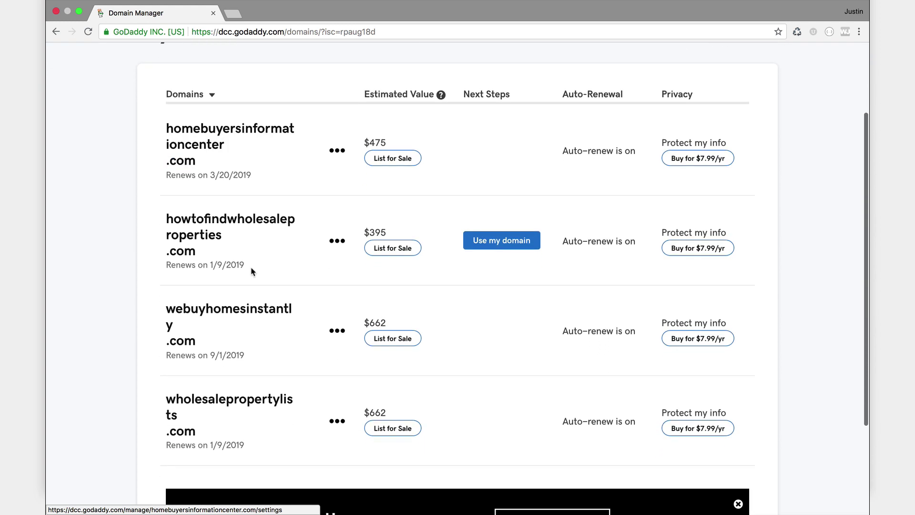
left_click(340, 333)
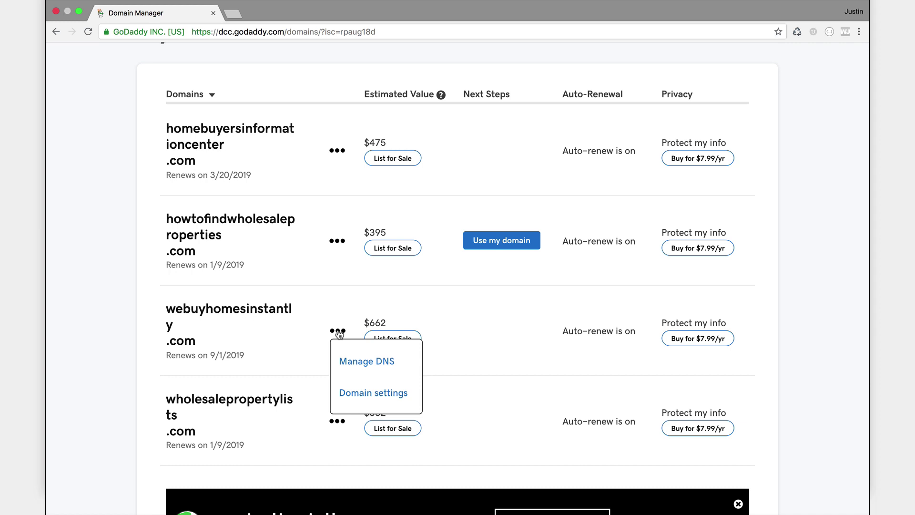
left_click(365, 363)
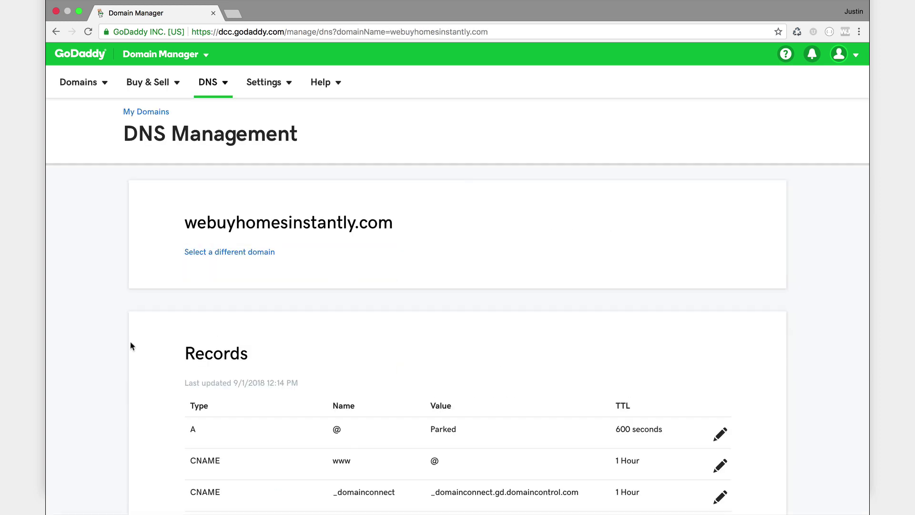
Scroll down to the Records table showing the A record @ Parked and CNAME www pointing to @.
scroll(131, 344, "down", 2)
scroll(132, 345, "down", 5)
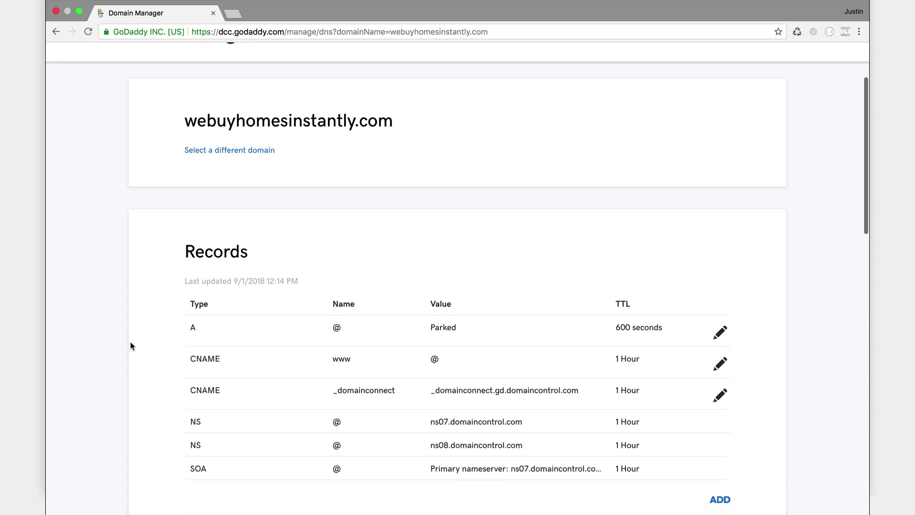
scroll(132, 345, "down", 2)
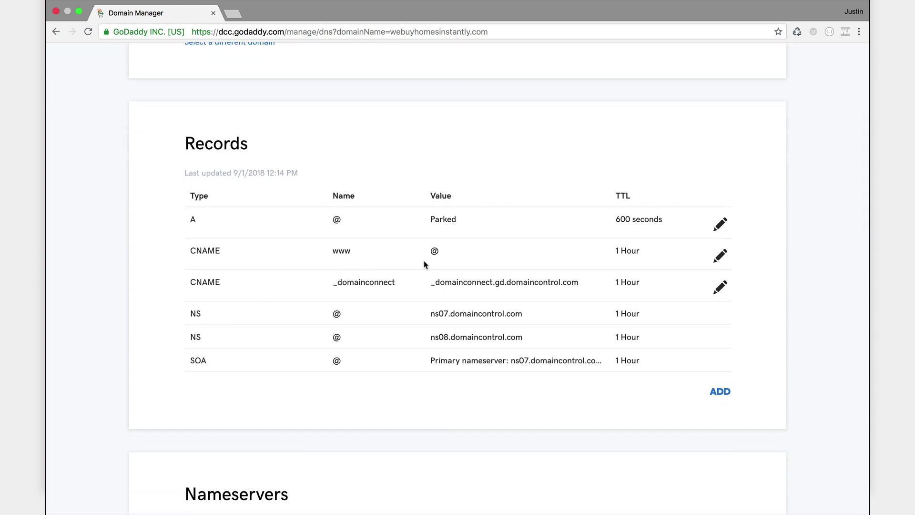
Edit the www CNAME to point to leadpages.reirail.com with a custom TTL and save it.
left_click(721, 257)
left_click(651, 313)
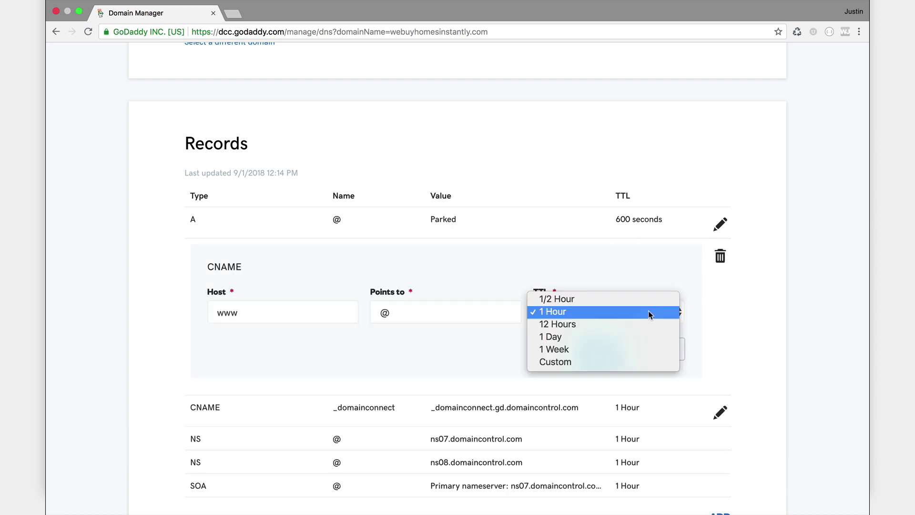
left_click(576, 362)
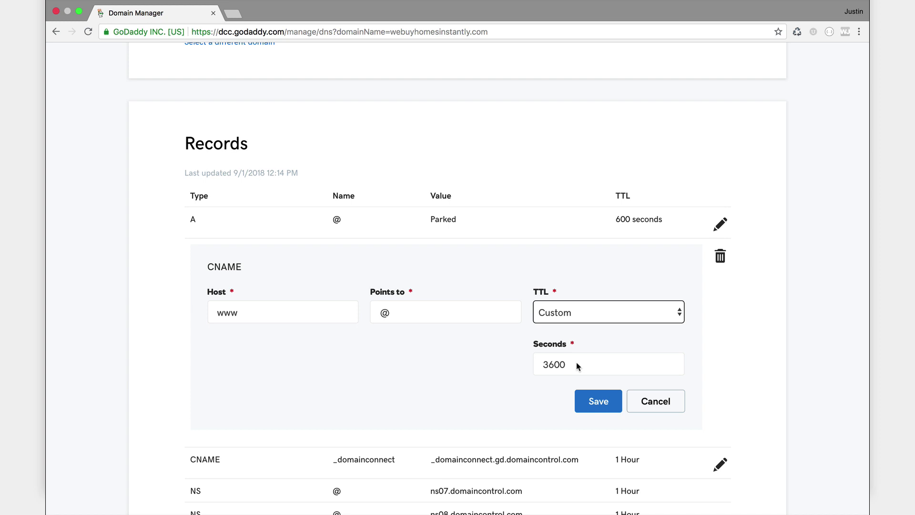
left_click(411, 314)
key("BackSpace")
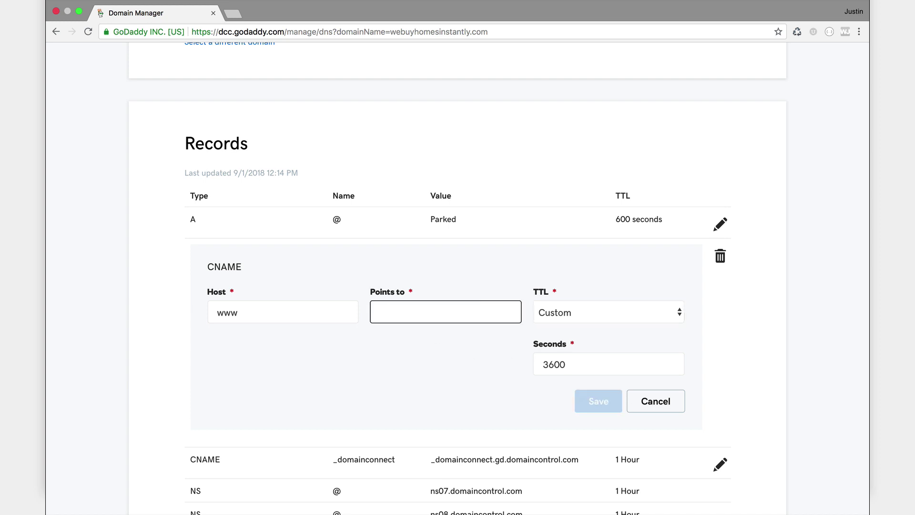
type("leadpa")
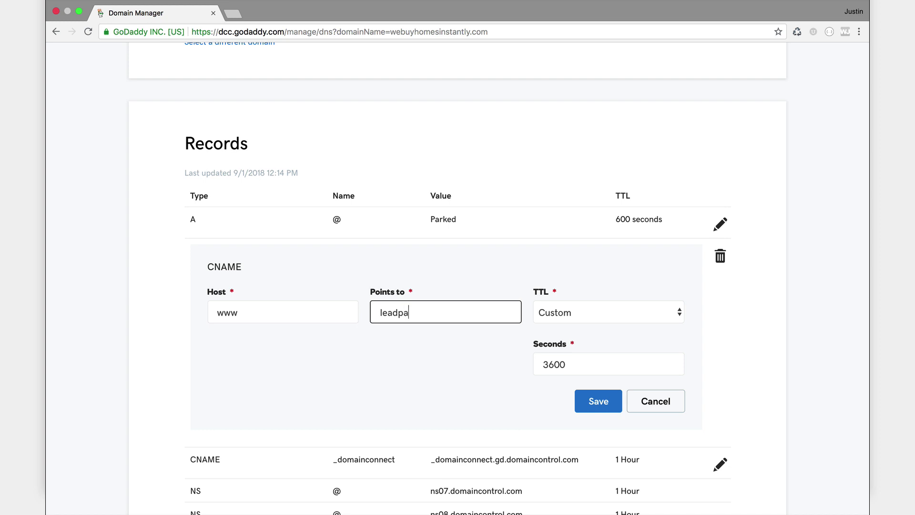
type("ges.reirail.com")
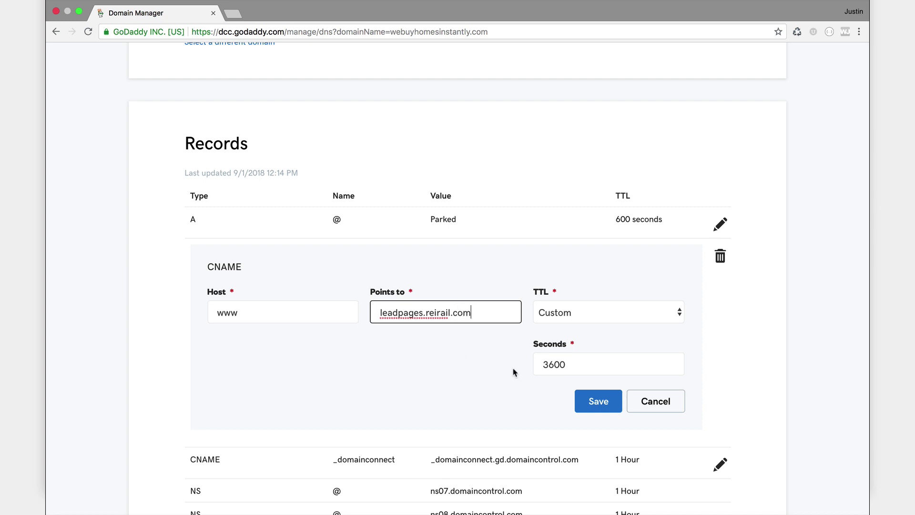
left_click(598, 401)
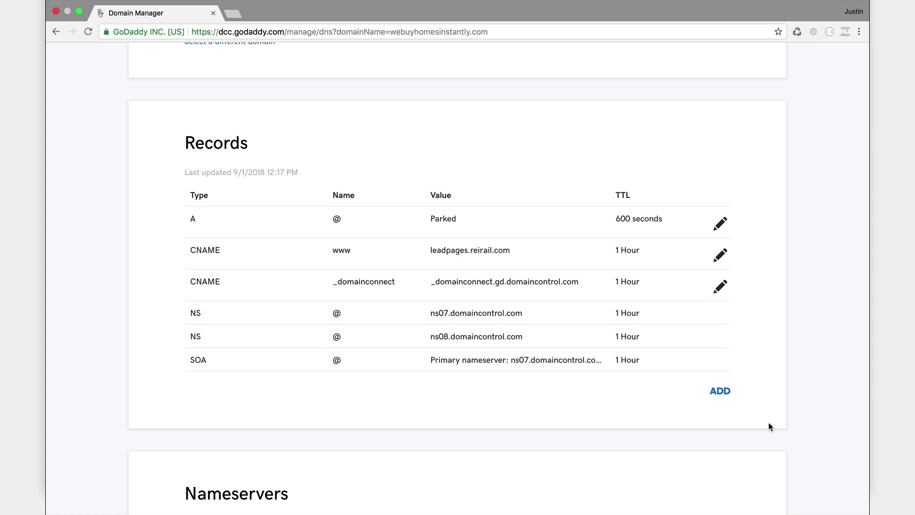
scroll(769, 426, "down", 2)
scroll(768, 425, "down", 5)
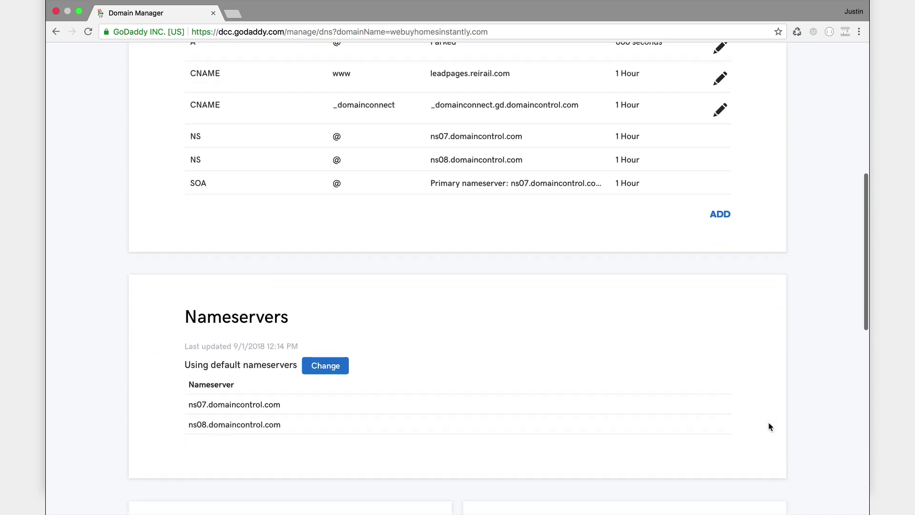
scroll(769, 425, "down", 6)
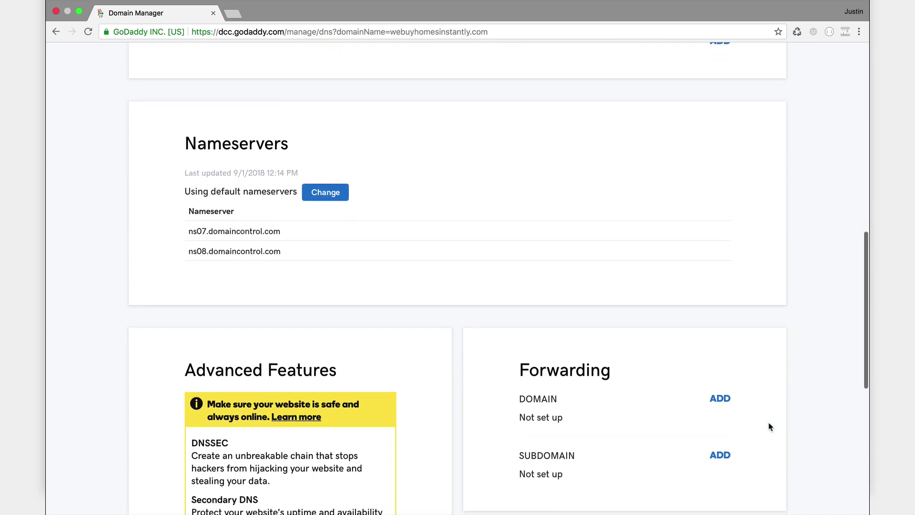
scroll(769, 425, "down", 4)
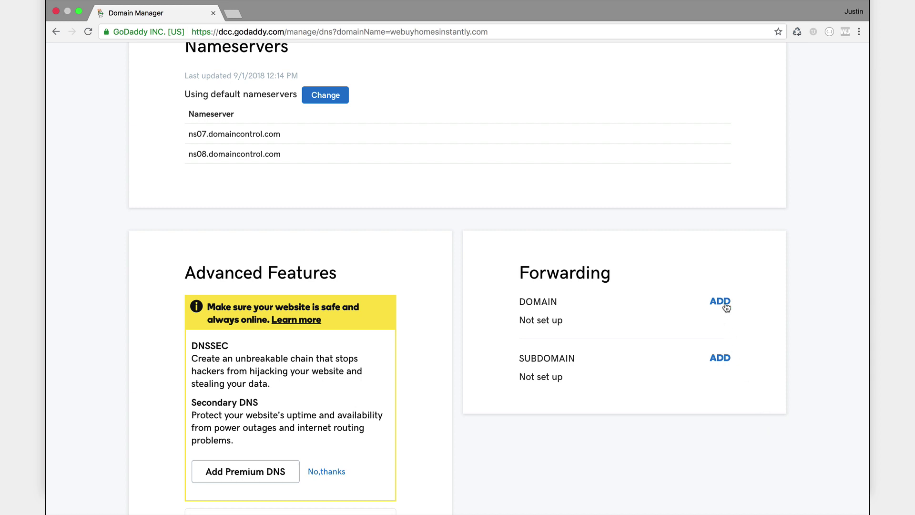
left_click(721, 302)
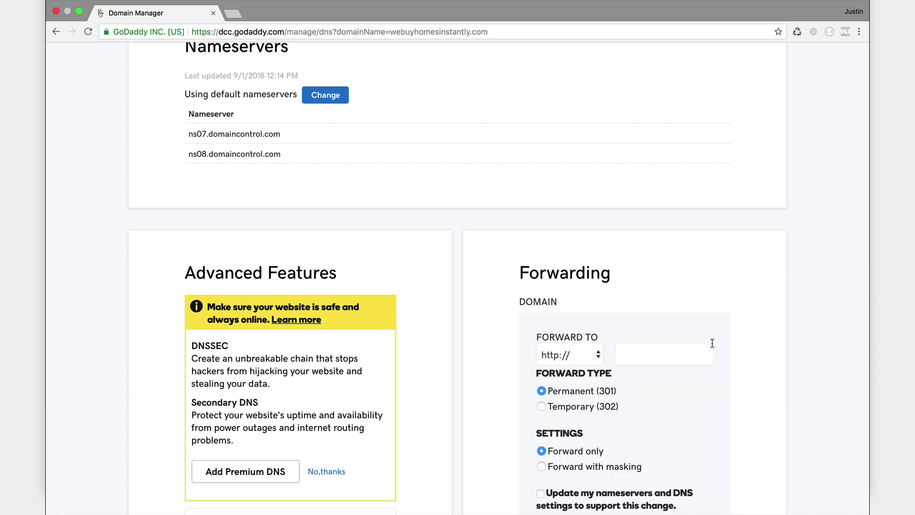
scroll(712, 343, "down", 4)
left_click(578, 259)
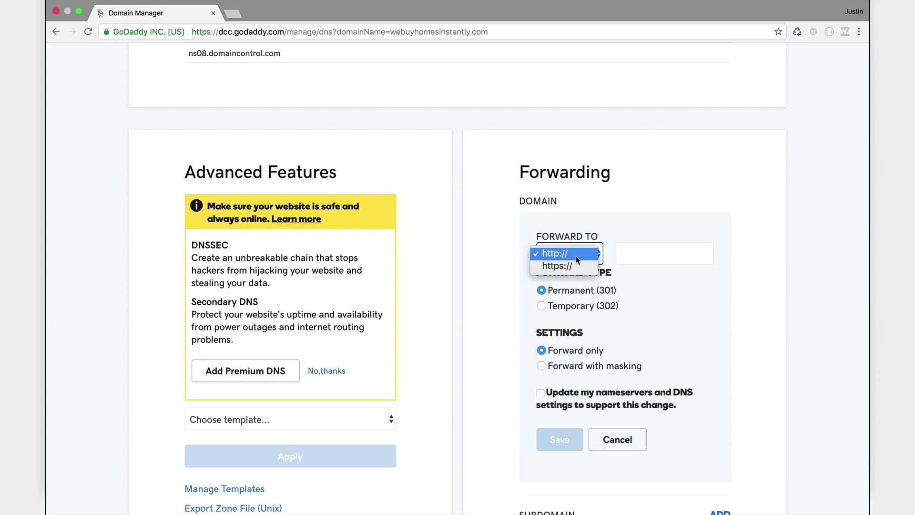
left_click(570, 267)
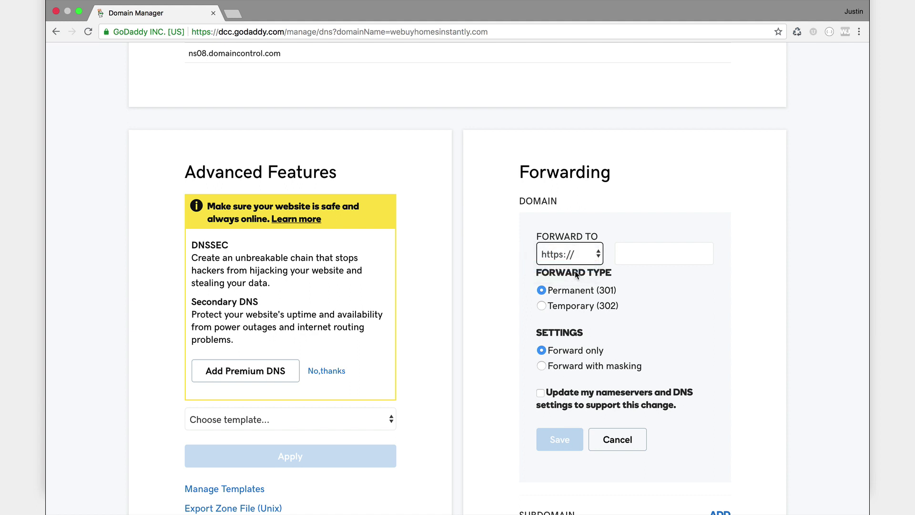
left_click(631, 257)
type("www")
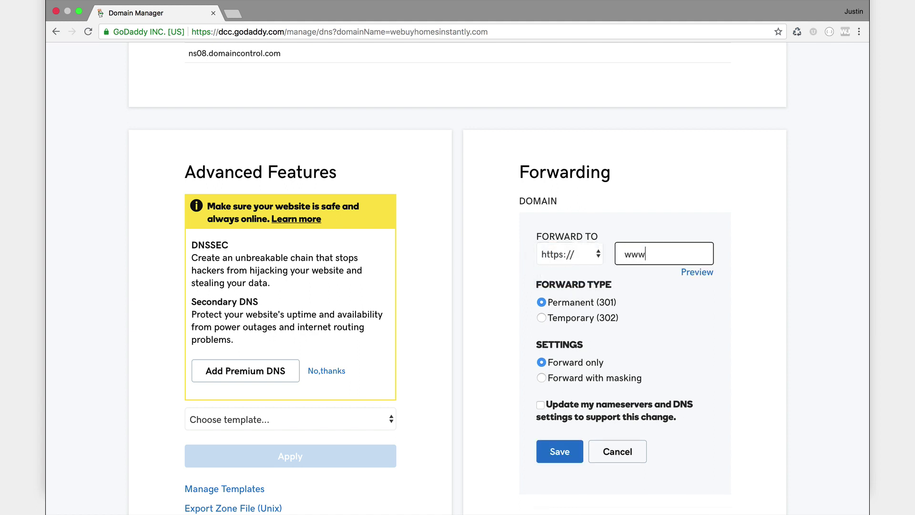
type(".webuyhome")
type("sinstantly.")
type("com")
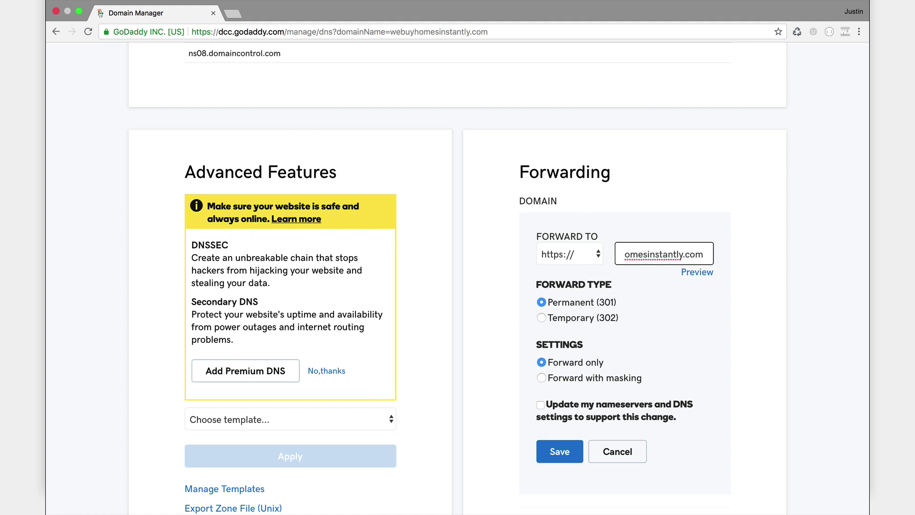
left_click(675, 333)
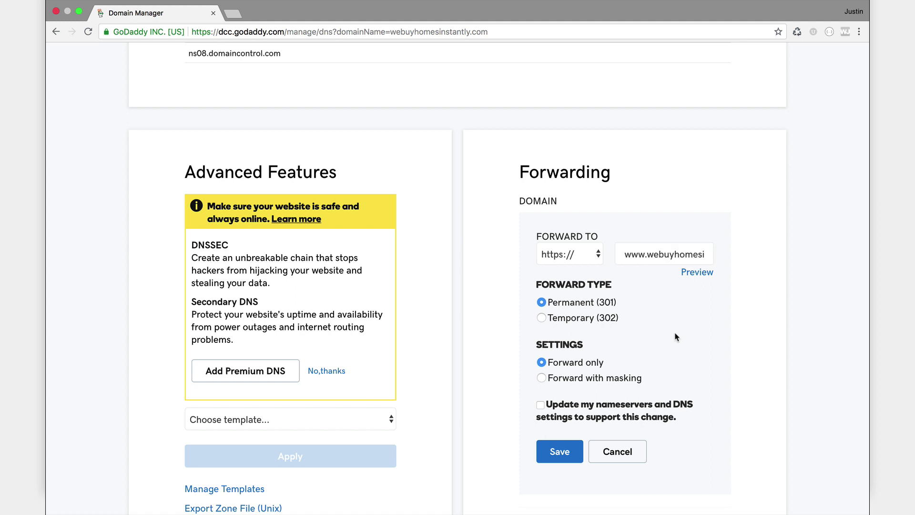
scroll(674, 337, "down", 3)
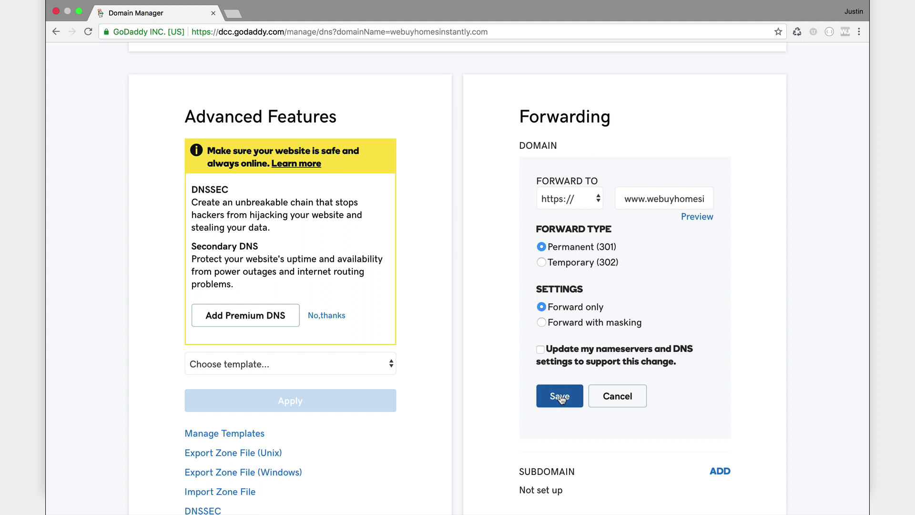
left_click(561, 400)
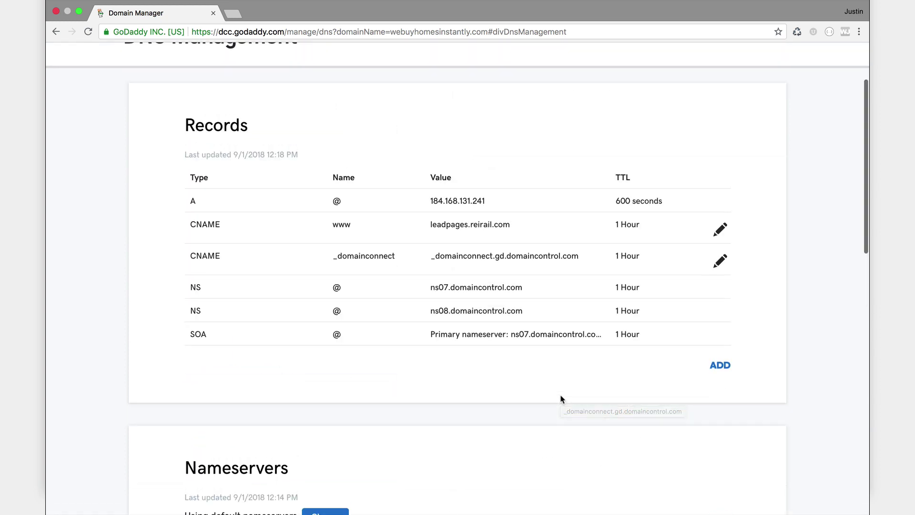
scroll(561, 399, "up", 1)
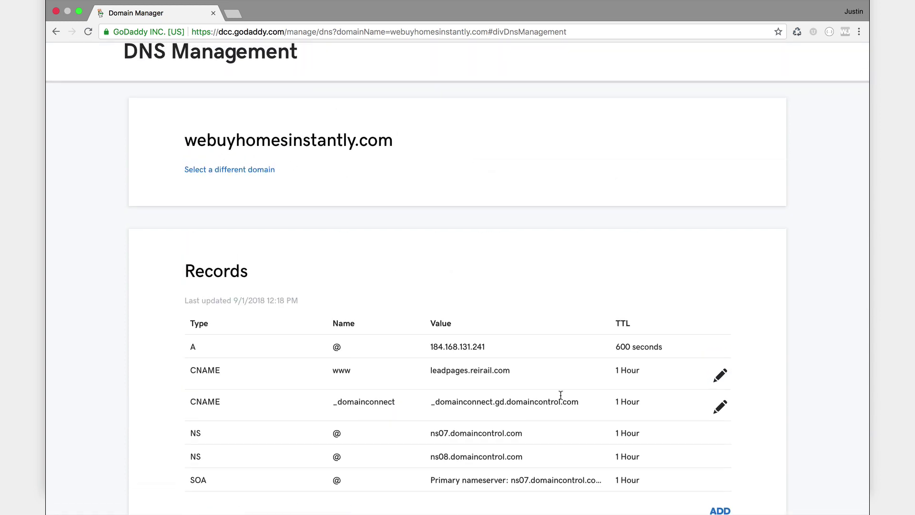
scroll(561, 395, "up", 4)
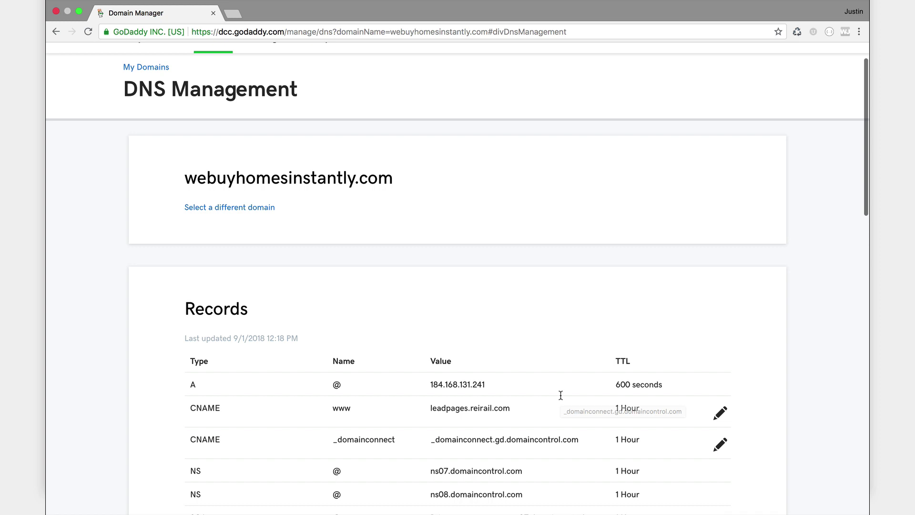
scroll(561, 397, "up", 1)
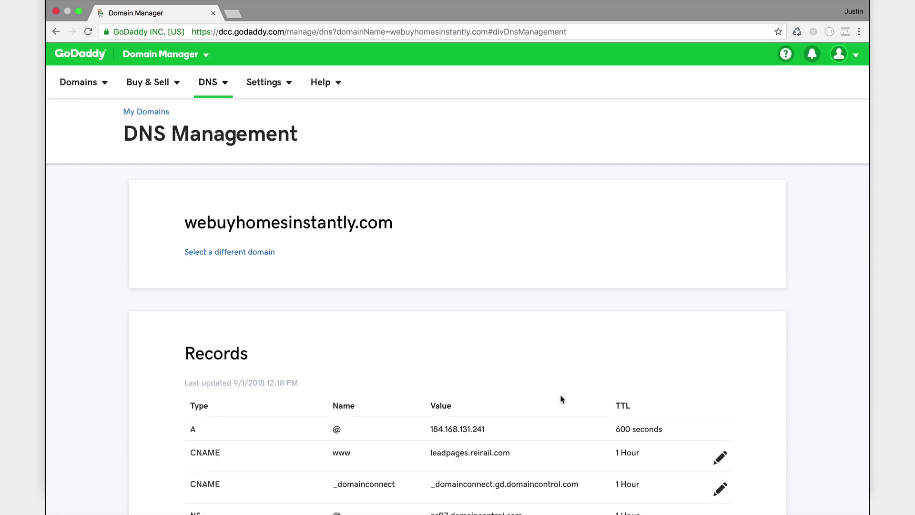
scroll(561, 399, "down", 10)
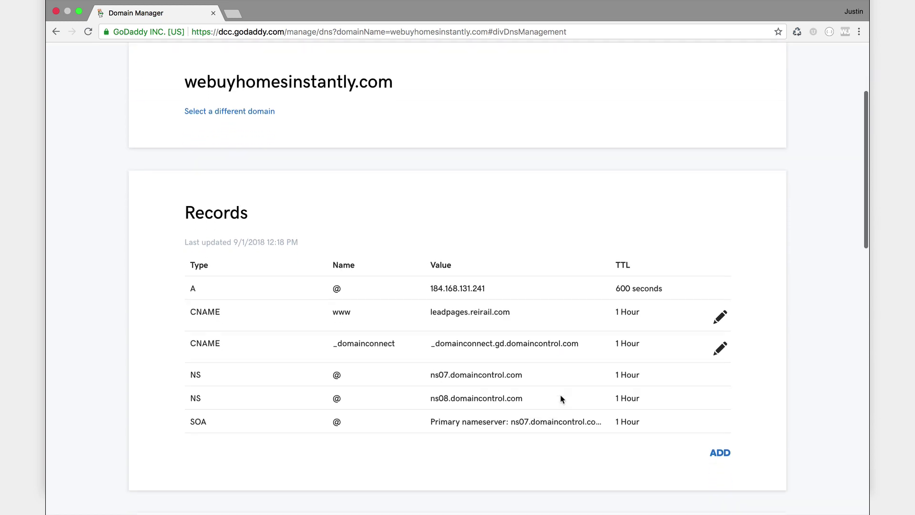
scroll(561, 398, "down", 13)
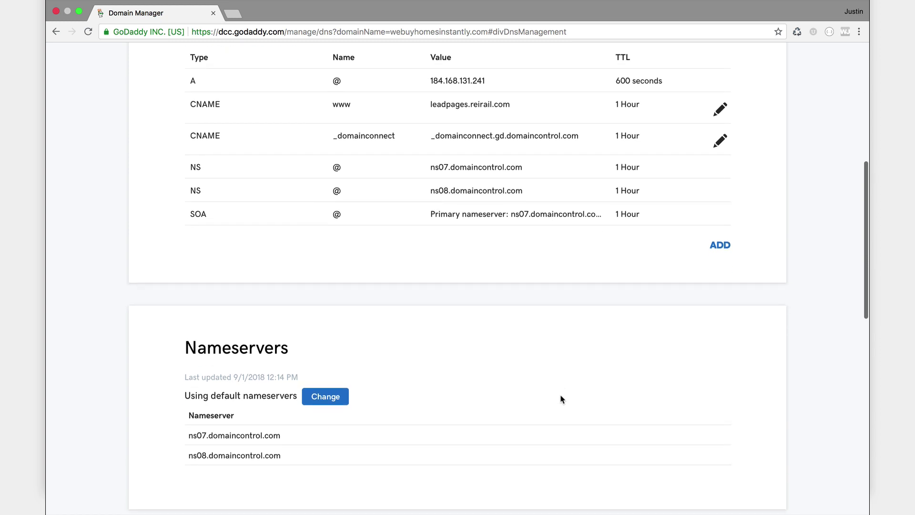
scroll(561, 399, "down", 6)
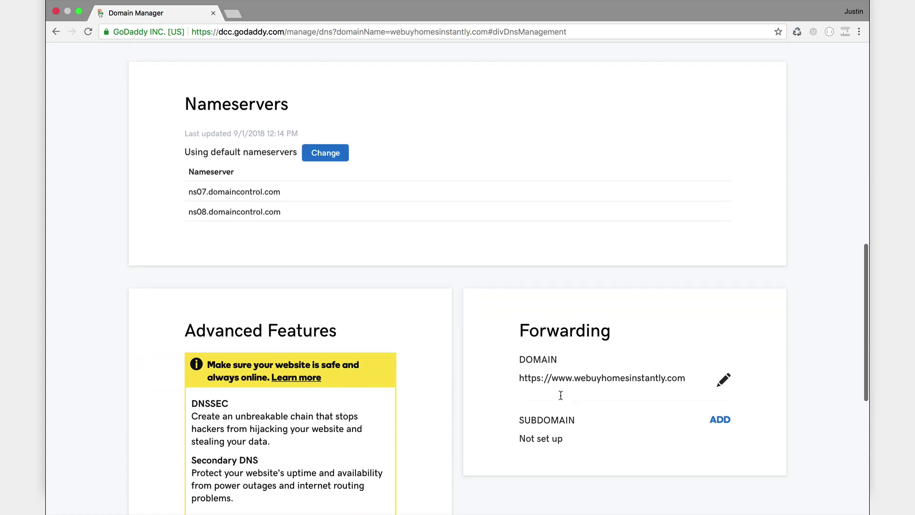
scroll(561, 395, "up", 7)
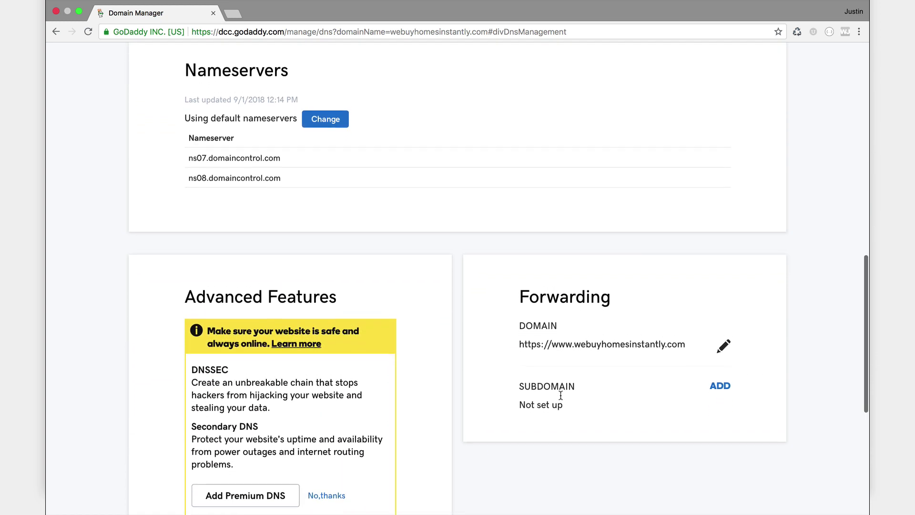
scroll(561, 395, "up", 11)
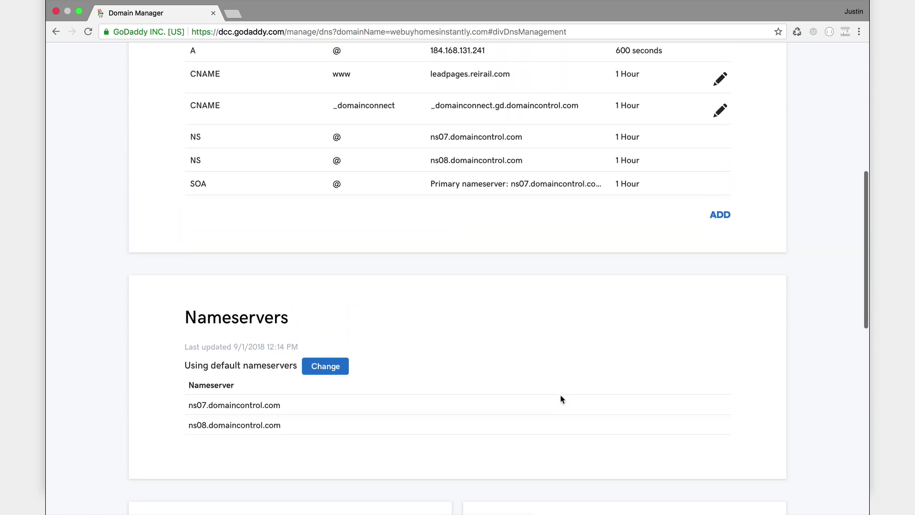
scroll(561, 398, "up", 11)
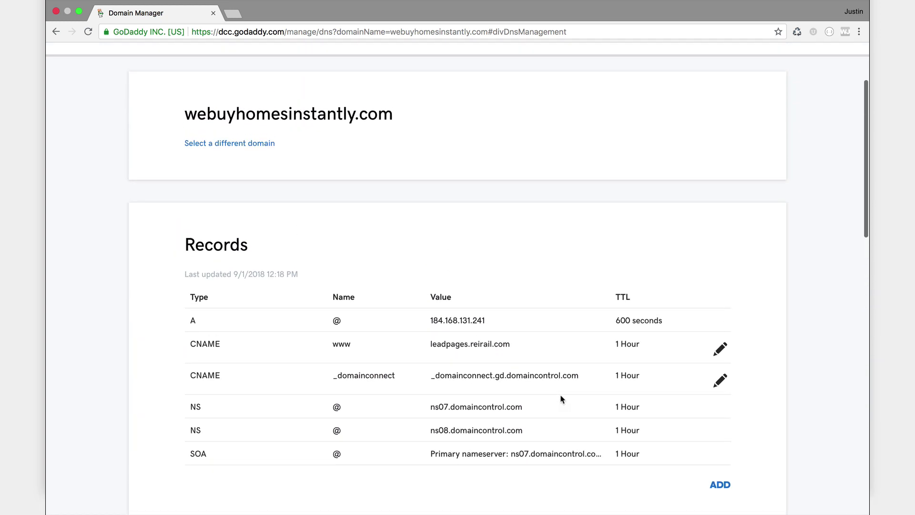
scroll(561, 398, "up", 1)
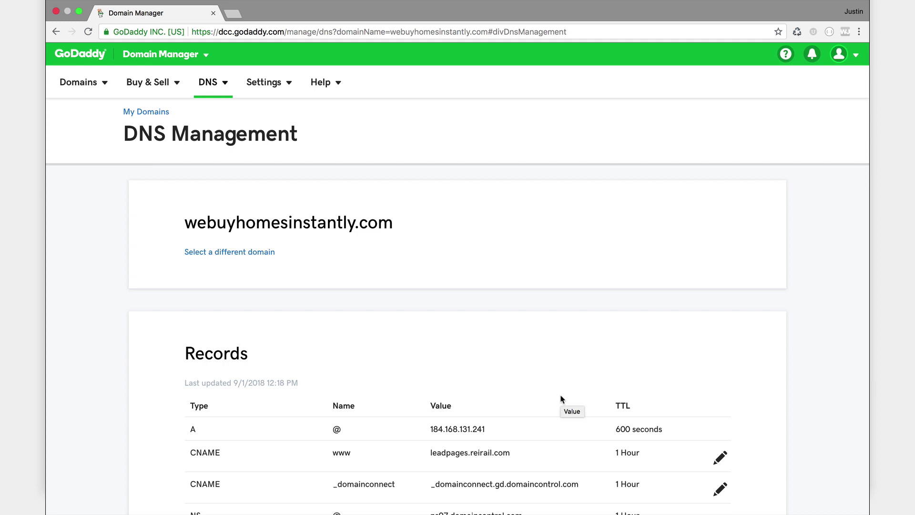
left_click(234, 17)
type("www.re")
key("Return")
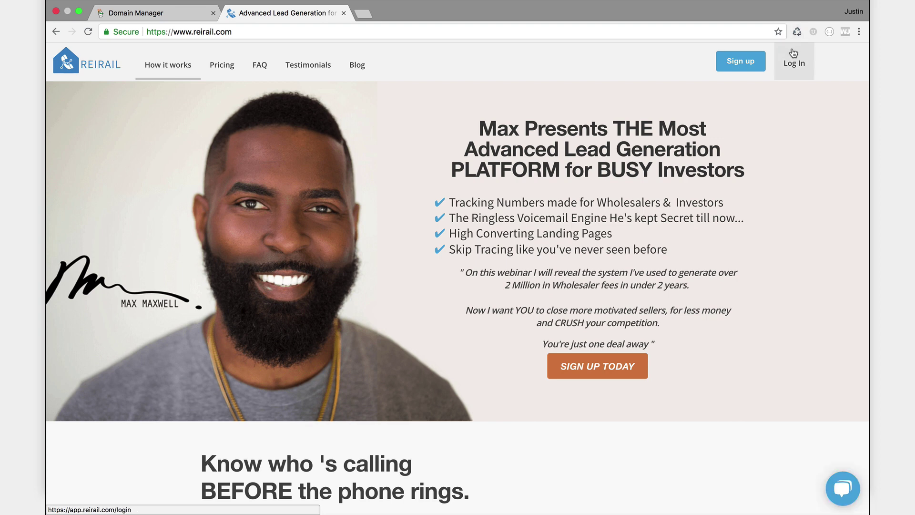
left_click(799, 66)
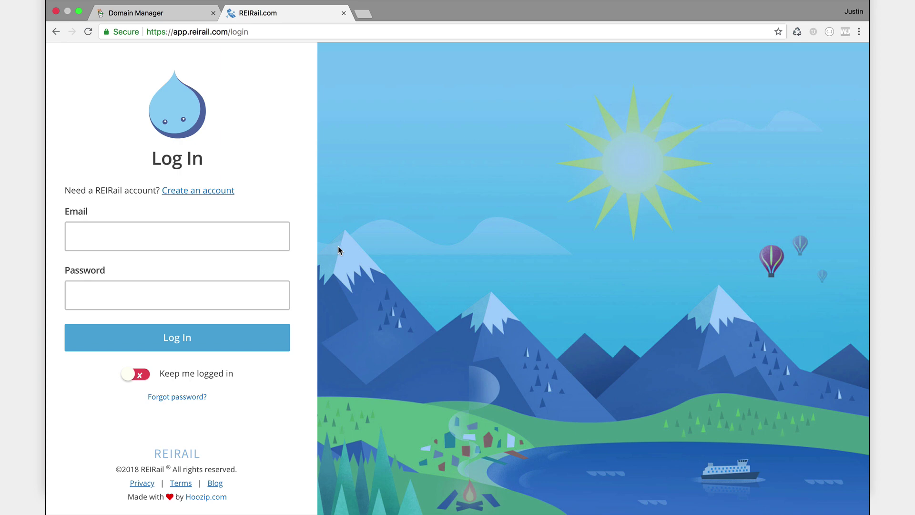
Enter the account e-mail and password to sign in.
left_click(216, 237)
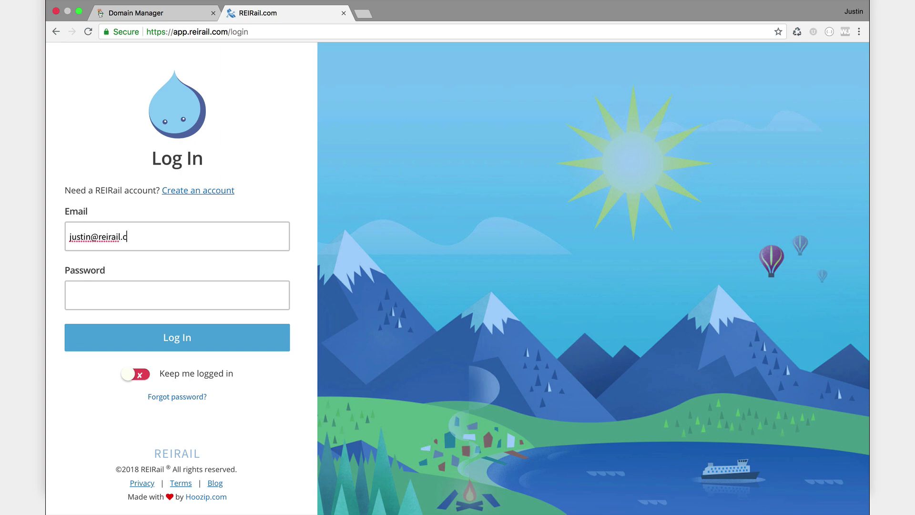
key("Tab")
type("•••••••••••")
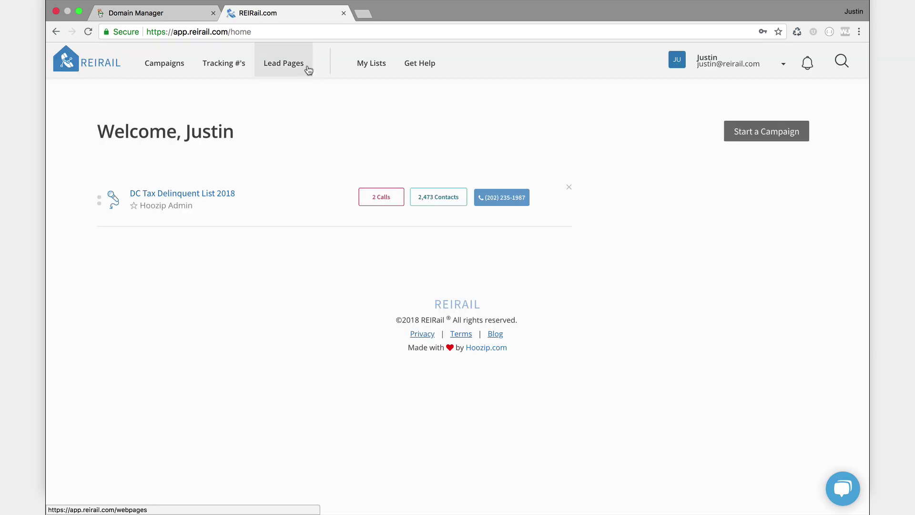
Create a new lead page from the green OfferPad template with custom domain webuyhomesinstantly.com.
left_click(305, 68)
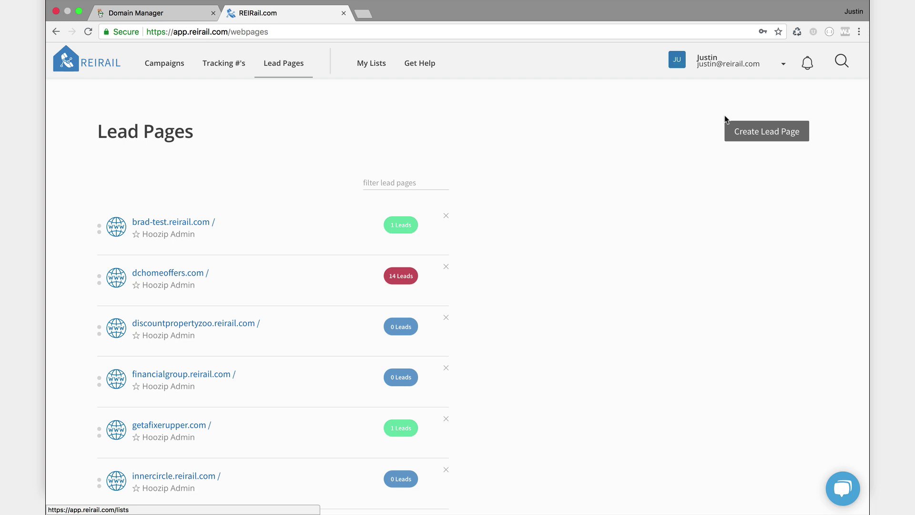
left_click(757, 131)
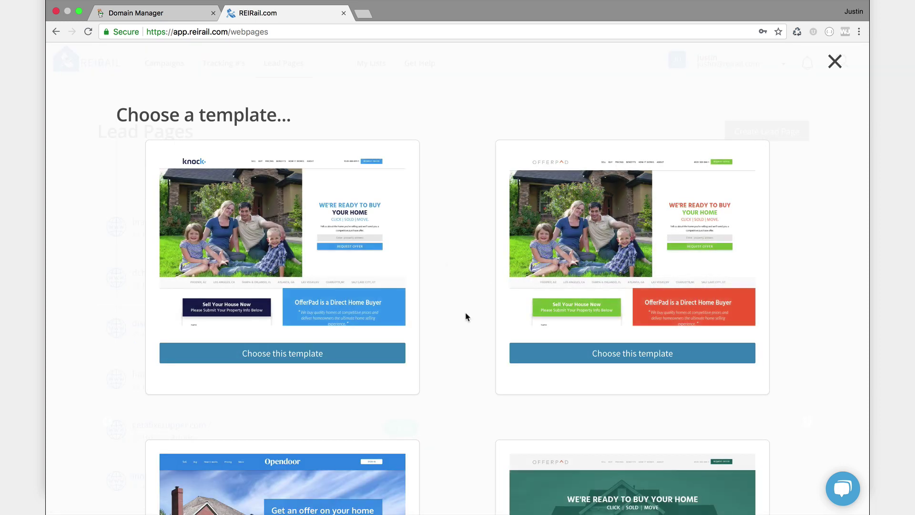
scroll(466, 317, "down", 5)
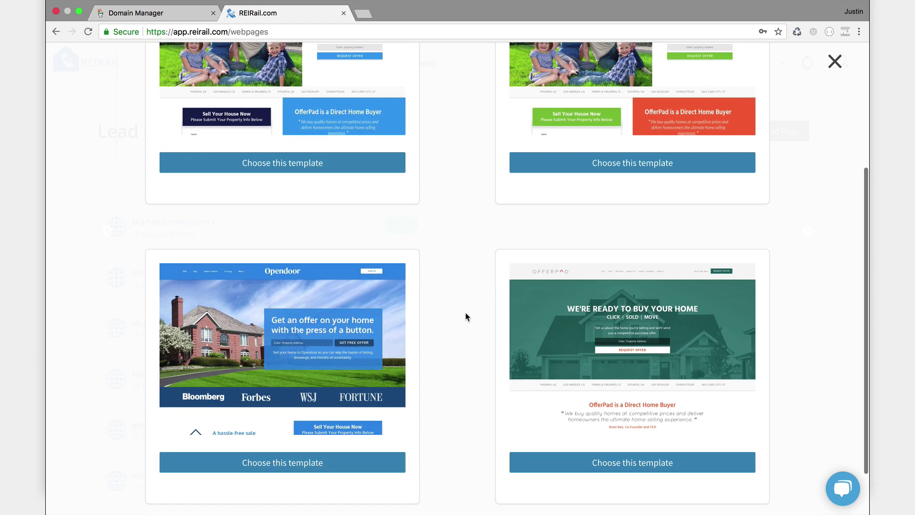
left_click(616, 467)
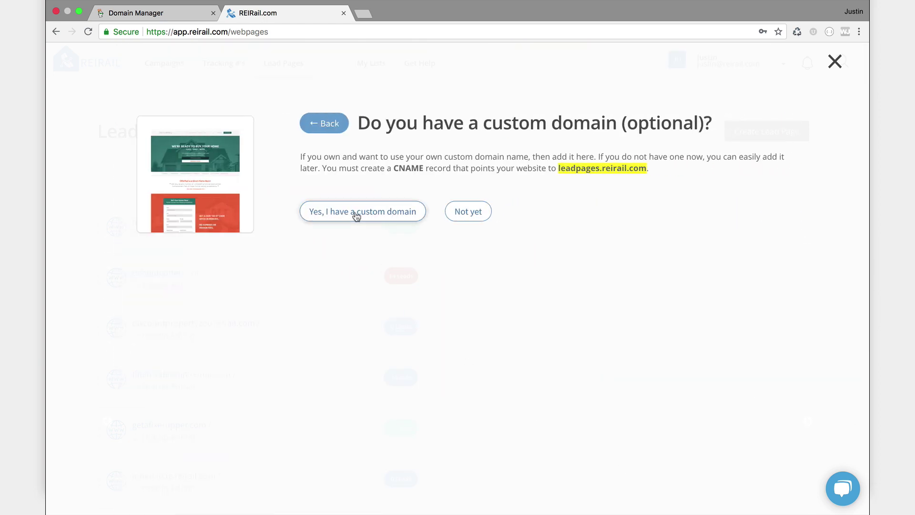
left_click(357, 217)
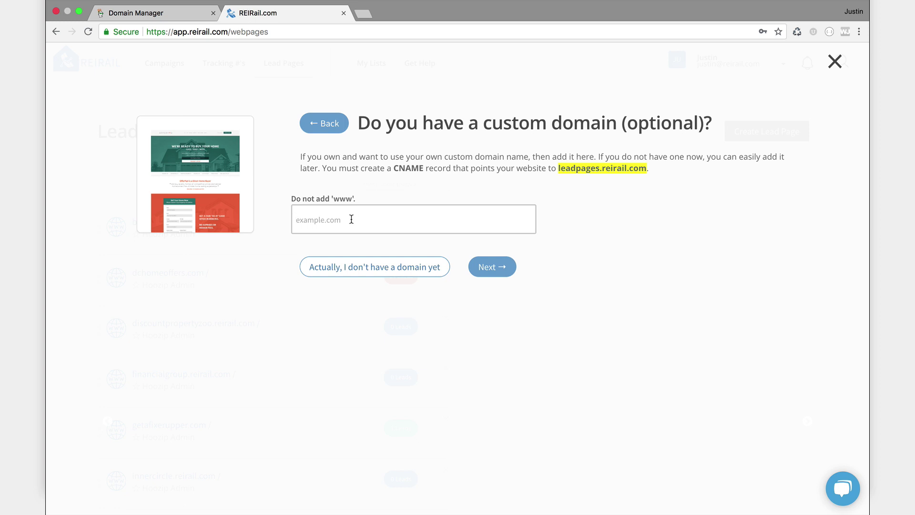
type("webuyhomesinstantly.com")
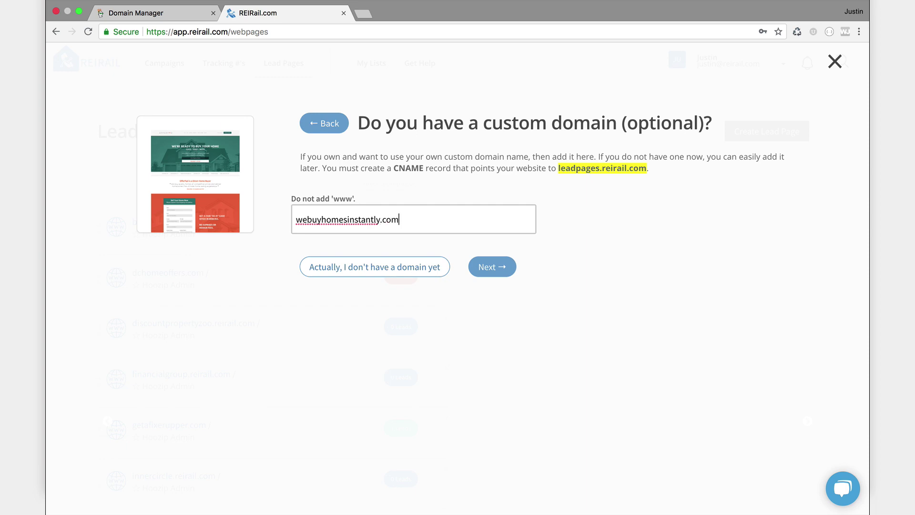
Confirm the domain and set the SEO title to "We'll buy your home in an instant!".
left_click(485, 268)
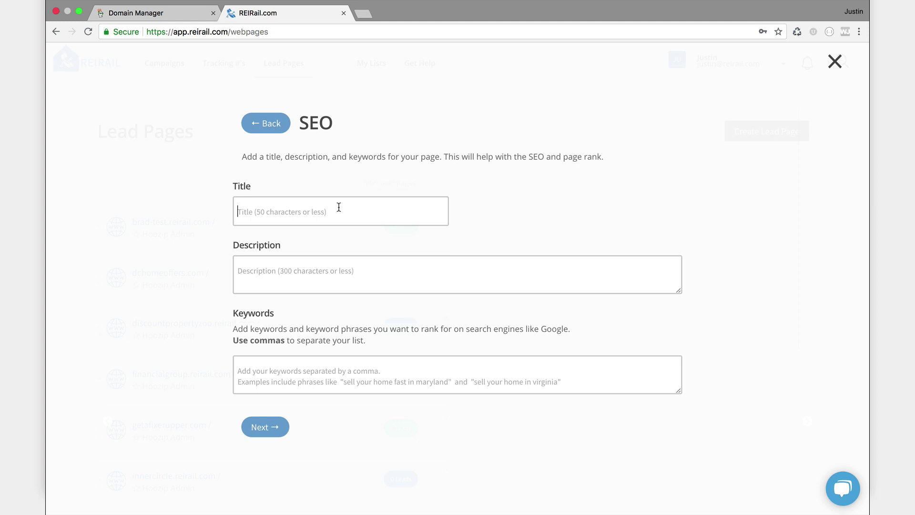
left_click(339, 207)
type("We'll buy your home")
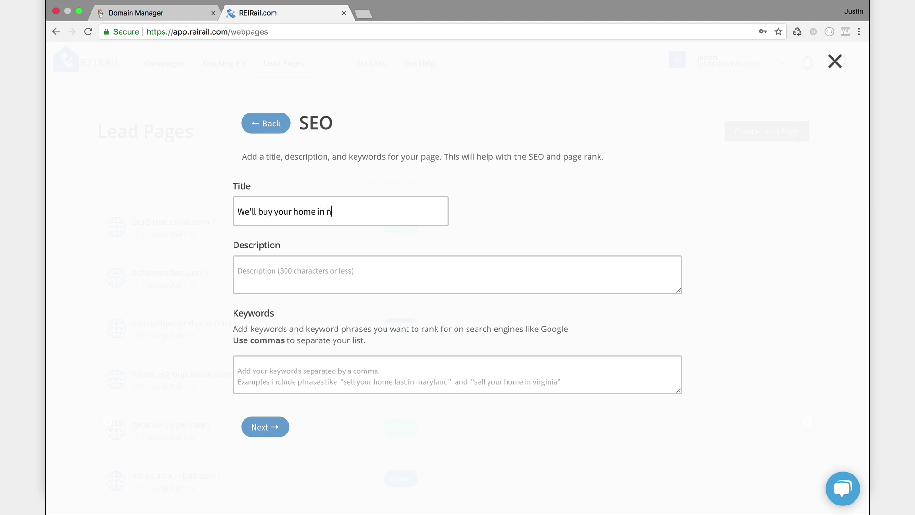
type(" in an instnat")
key("BackSpace")
key("BackSpace")
key("BackSpace")
type("ant!")
Enter the WeBuyHomesInstantly sell-your-home-fast description and keywords for fast selling in Virginia, DC and Maryland.
left_click(319, 279)
type("WeBu")
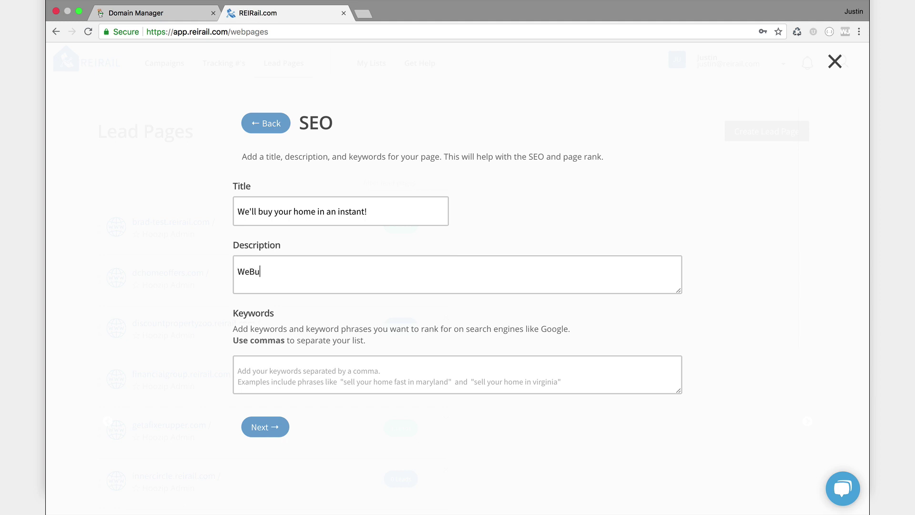
type("yHomesInstnant")
key("BackSpace")
key("BackSpace")
type("antly is your")
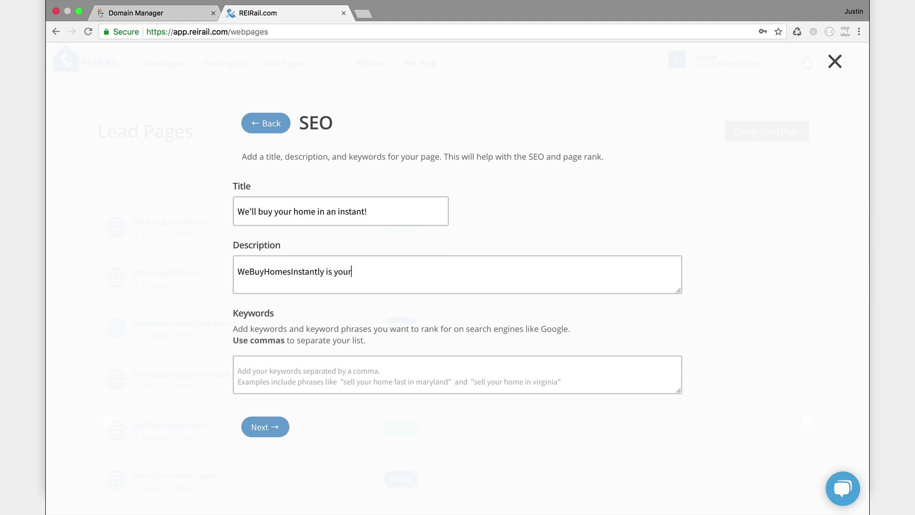
type(" best solution to sell yo")
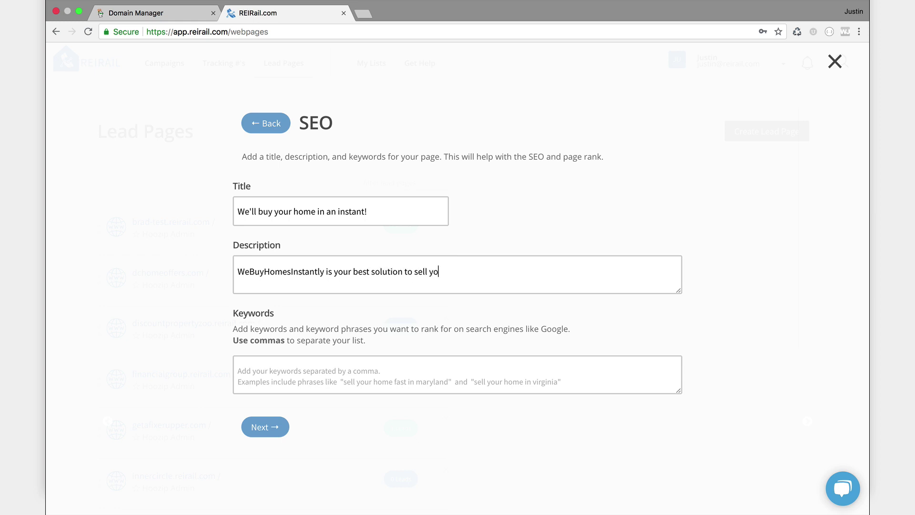
type("ur home fast!")
left_click(301, 380)
type("sell your")
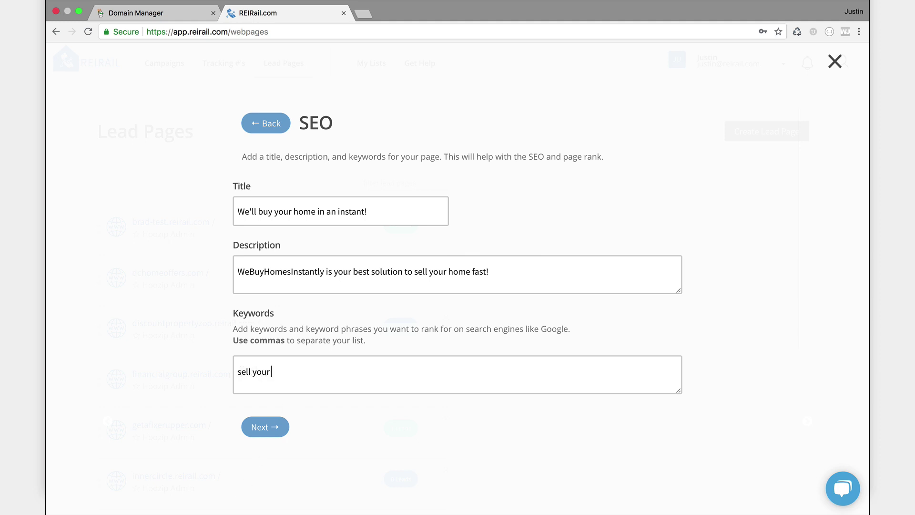
type(" home fast, sell in virginia, sell i")
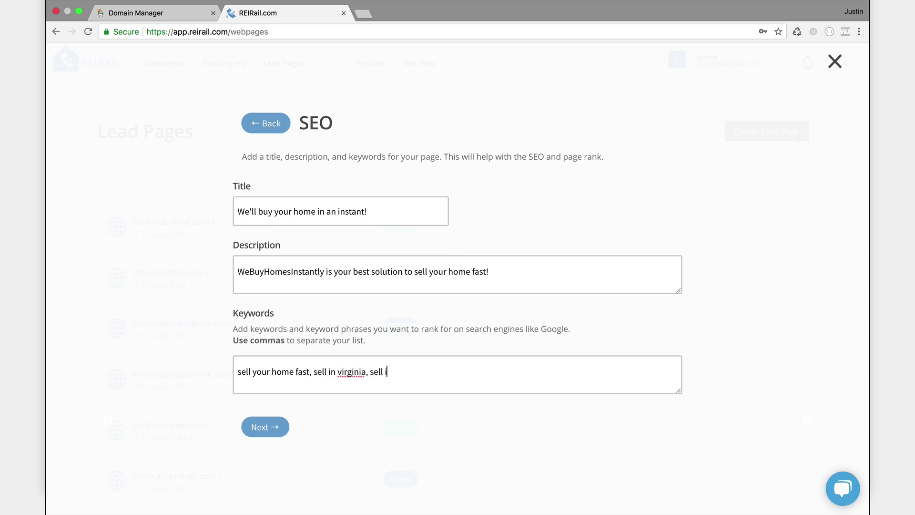
type("n dc, sell in maryland")
left_click(265, 427)
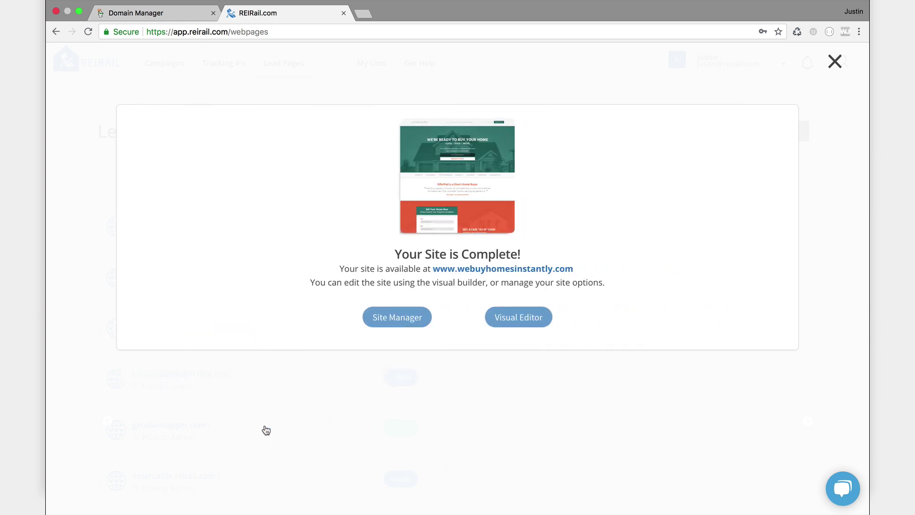
left_click(491, 270)
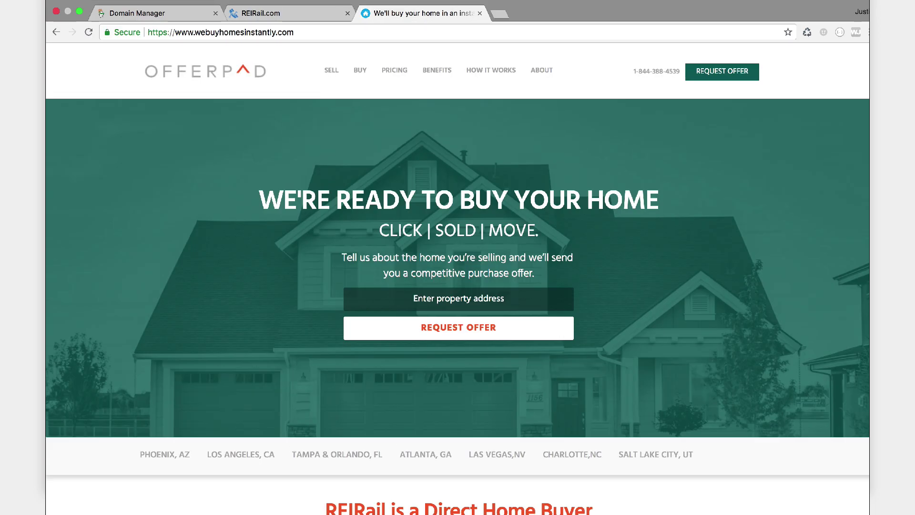